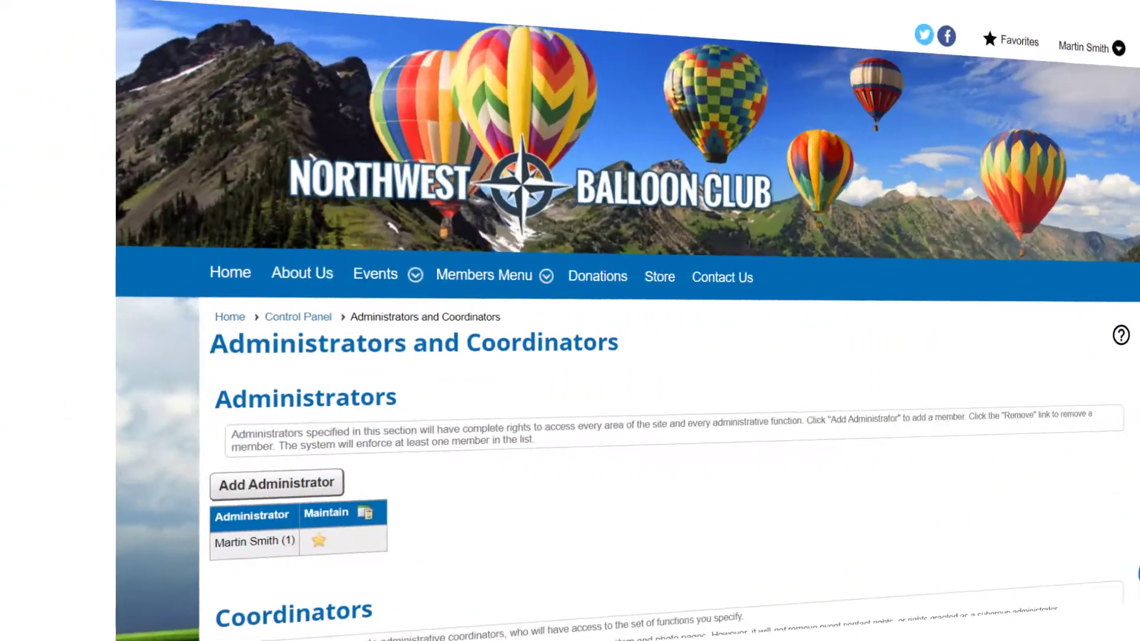
pyautogui.scroll(-3, 569, 320)
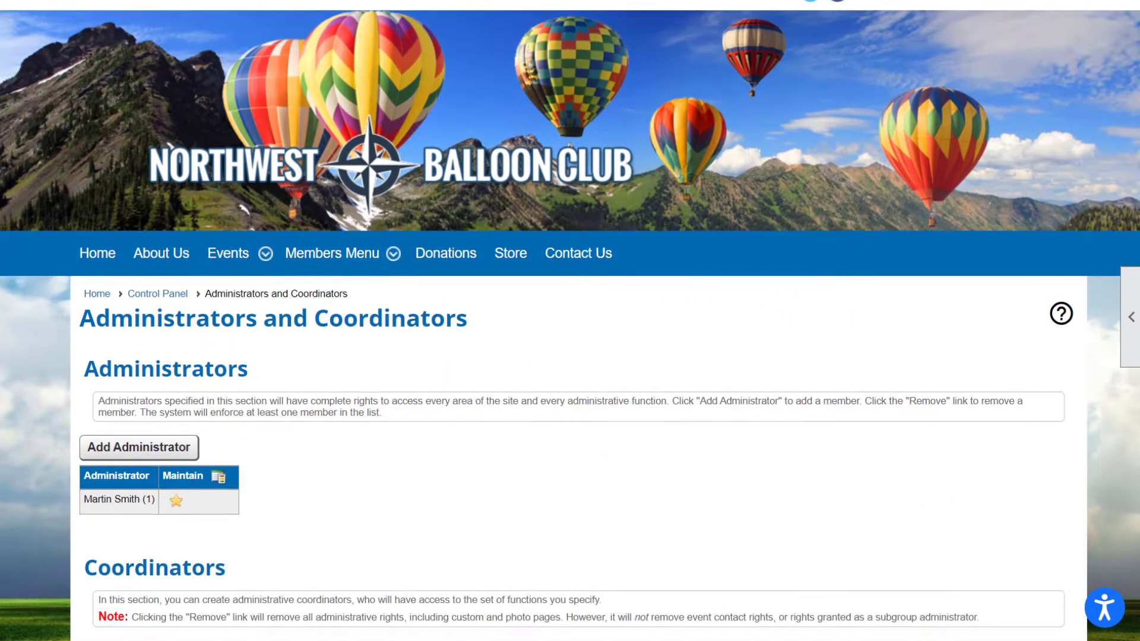
pyautogui.scroll(-2, 570, 320)
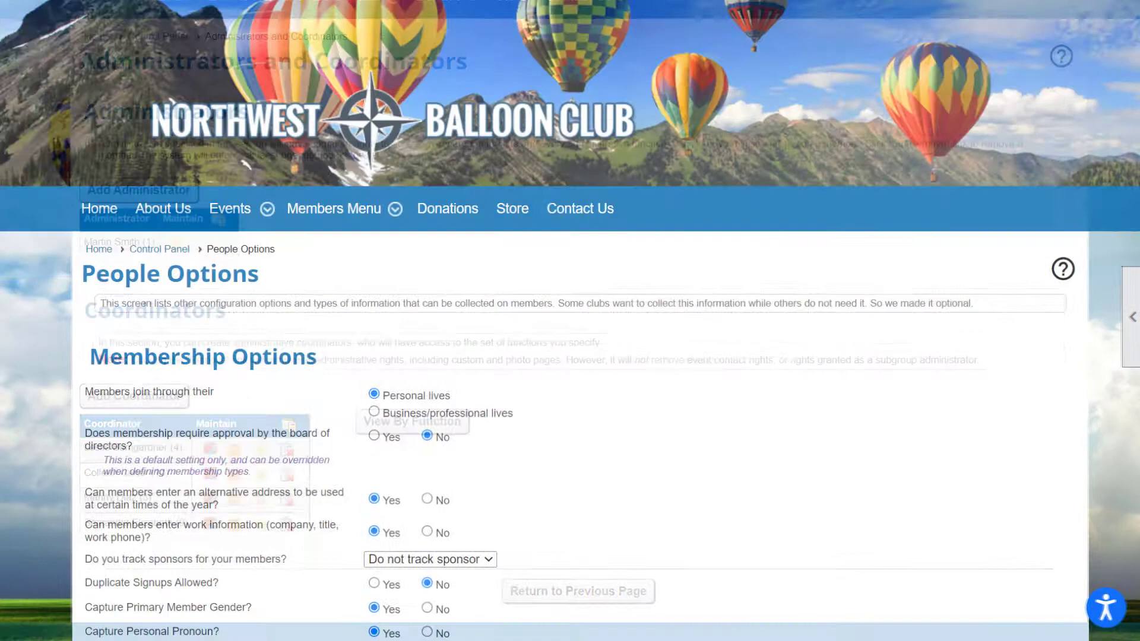
# - Under Miscellaneous Options, set Notify Membership Director to New Membership and Renewals
pyautogui.scroll(-7, 569, 320)
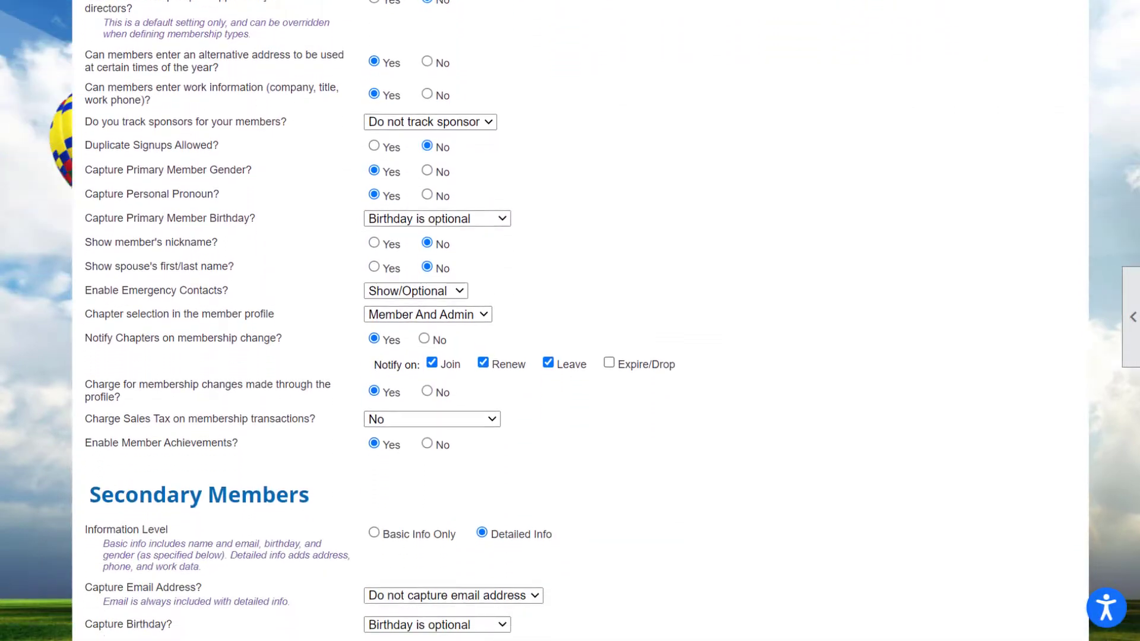
pyautogui.scroll(-9, 570, 321)
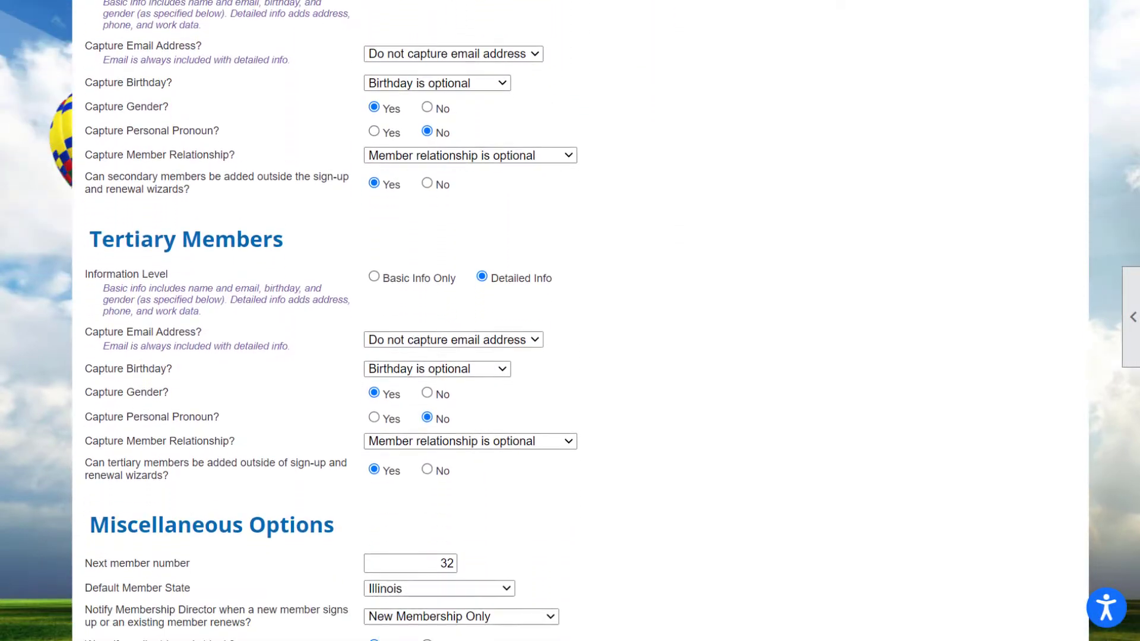
pyautogui.scroll(-6, 570, 320)
pyautogui.click(511, 290)
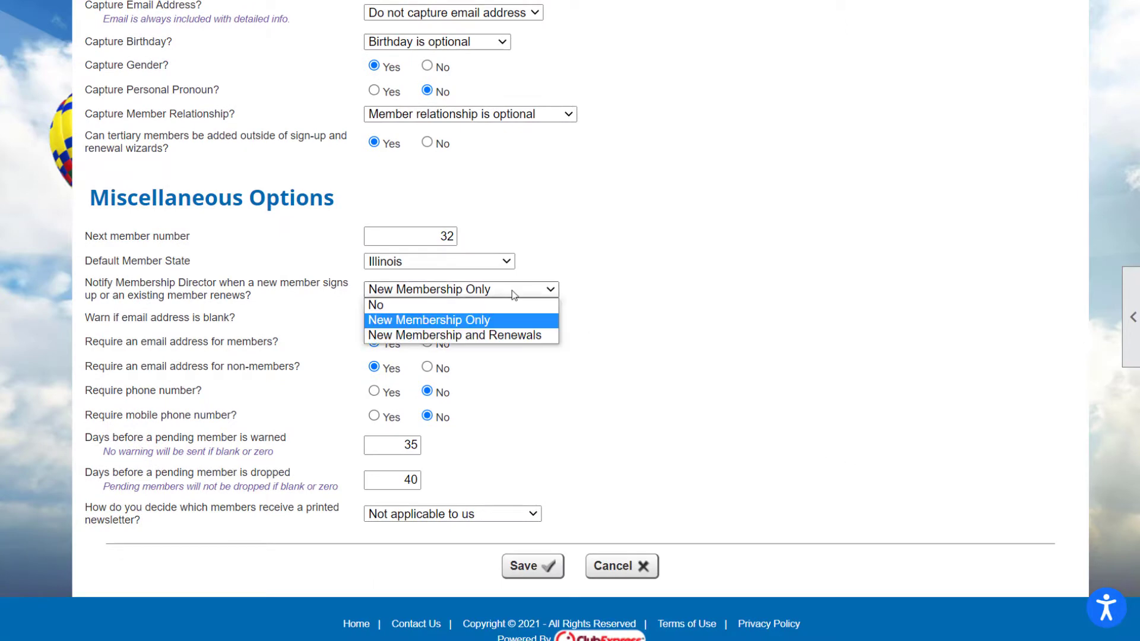
pyautogui.click(517, 336)
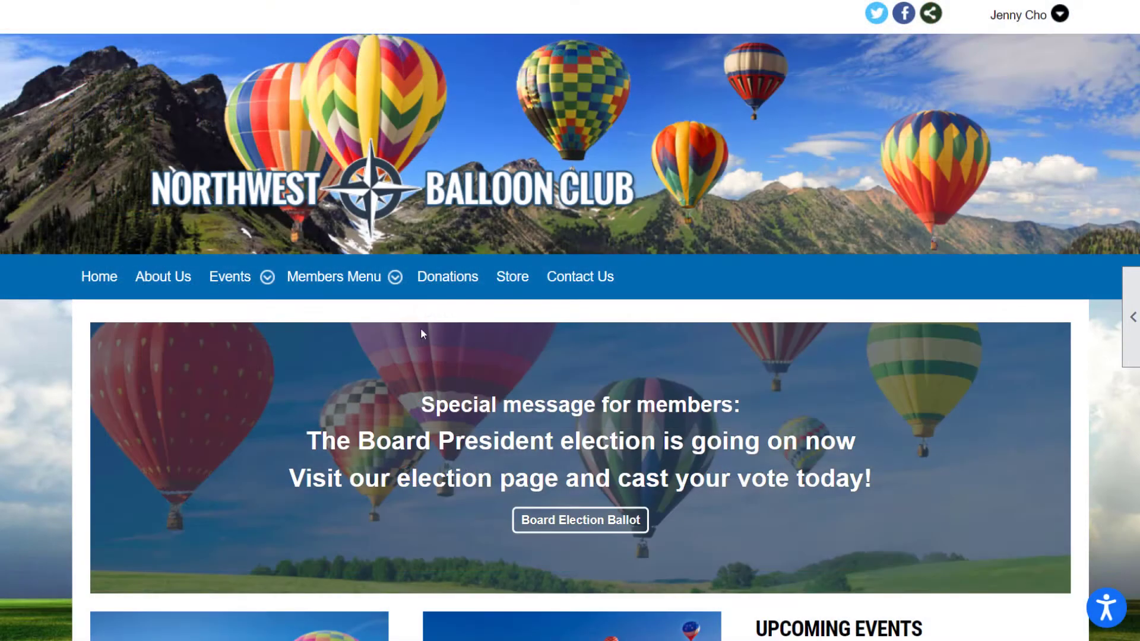
# - From the Members Menu, go to Control Panel > Organization Data to see the regional sub-groups
pyautogui.moveTo(379, 292)
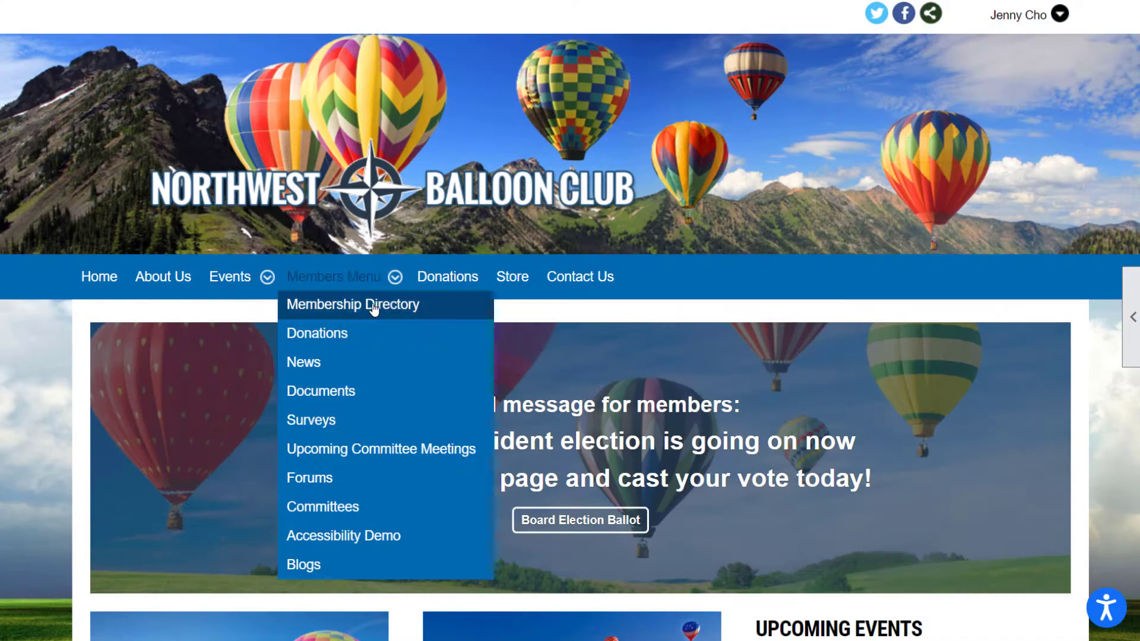
pyautogui.click(384, 479)
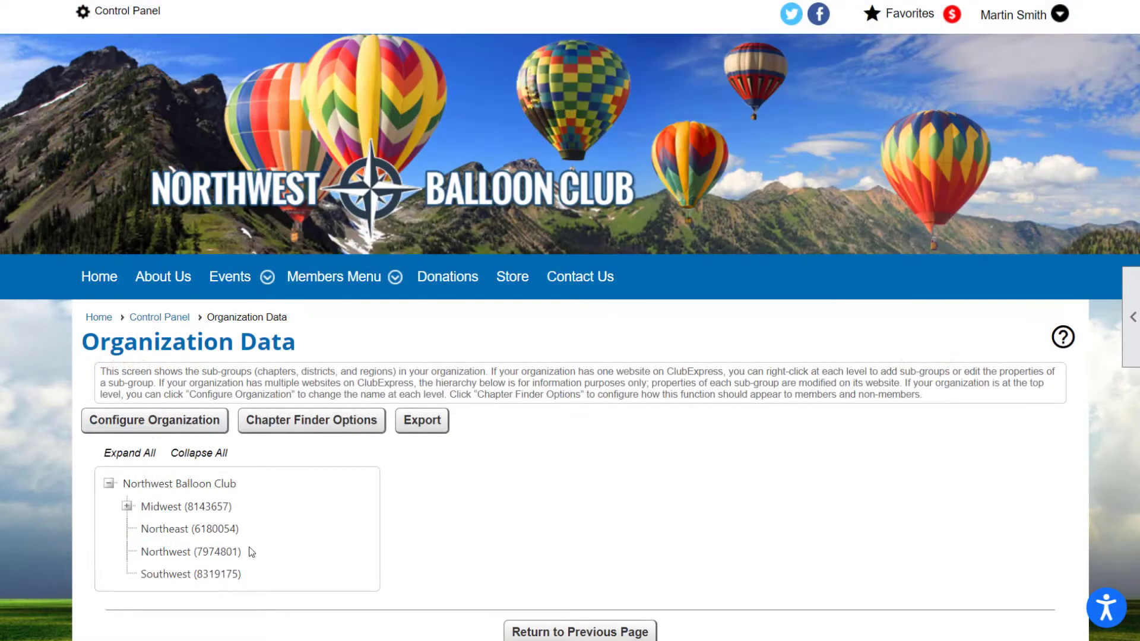
# - Choose Administrators from the Northeast sub-group's right-click menu in the tree
pyautogui.rightClick(237, 530)
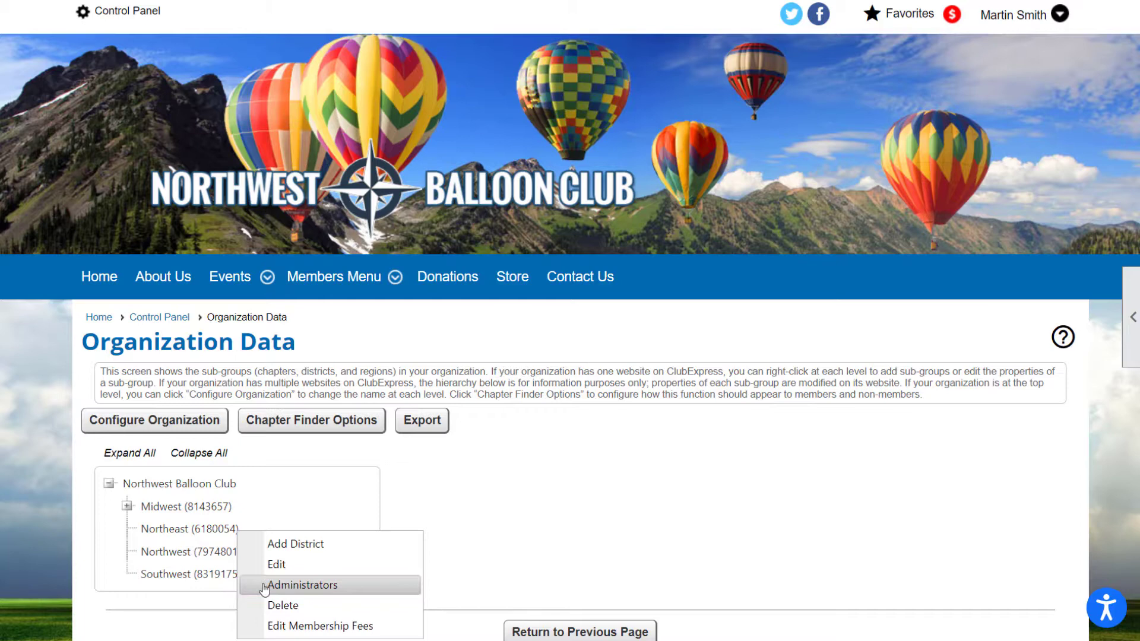
pyautogui.click(264, 586)
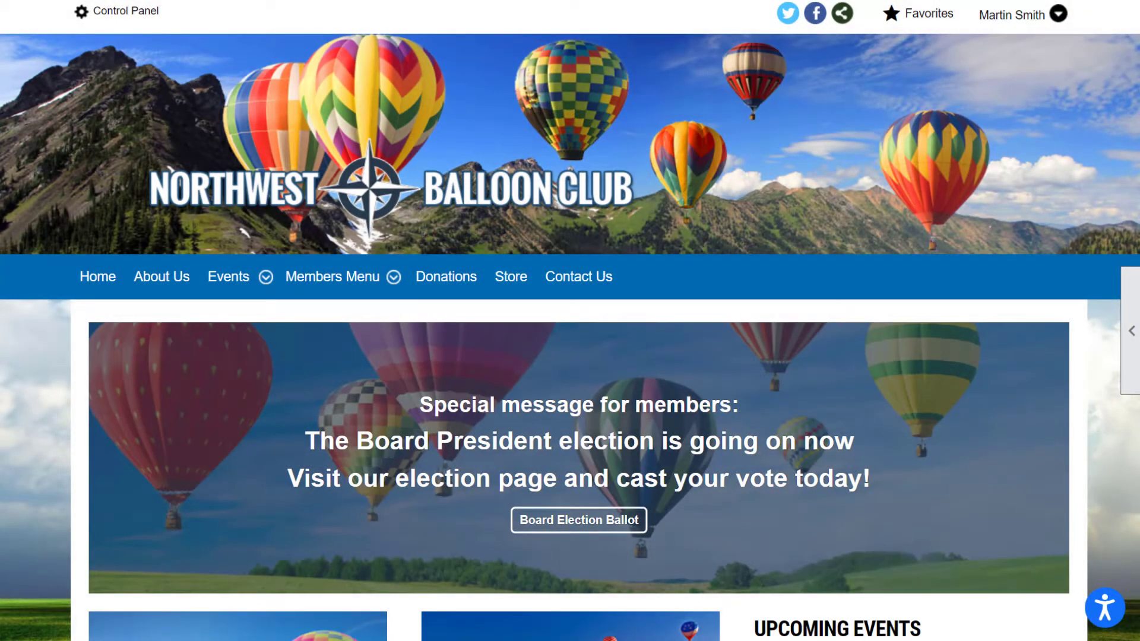
pyautogui.scroll(-4, 570, 320)
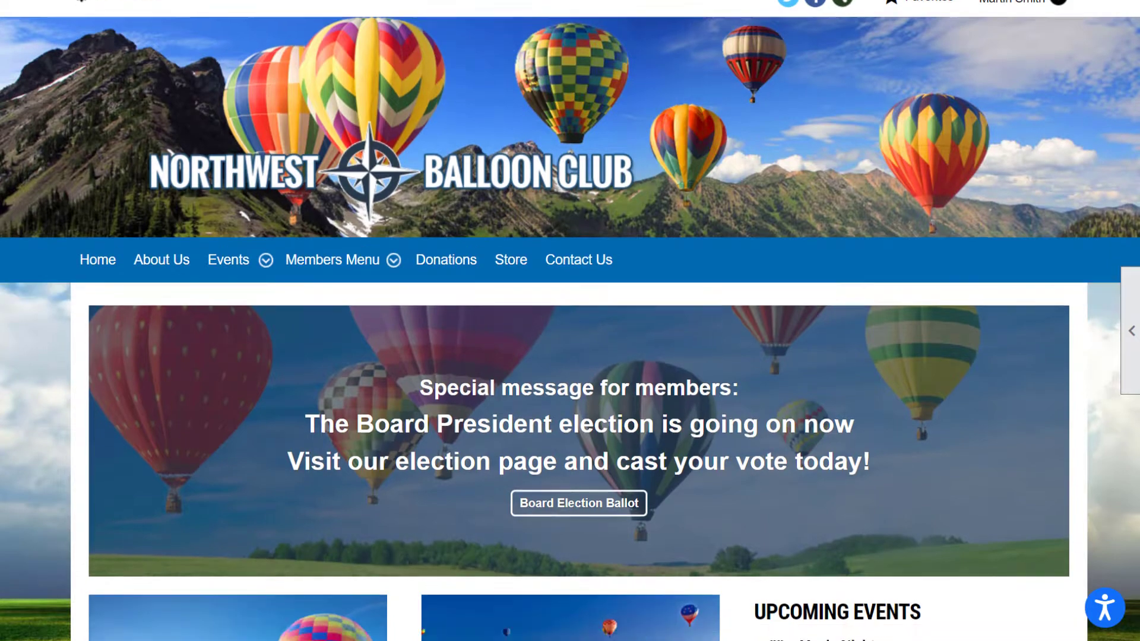
pyautogui.scroll(-1, 570, 320)
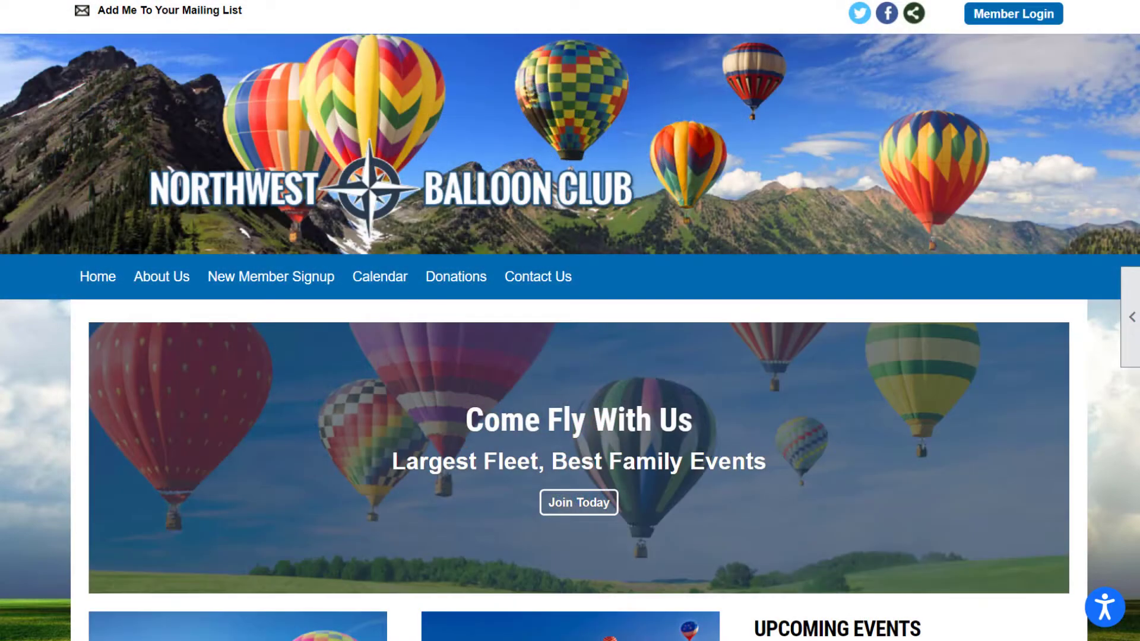
pyautogui.scroll(-3, 569, 320)
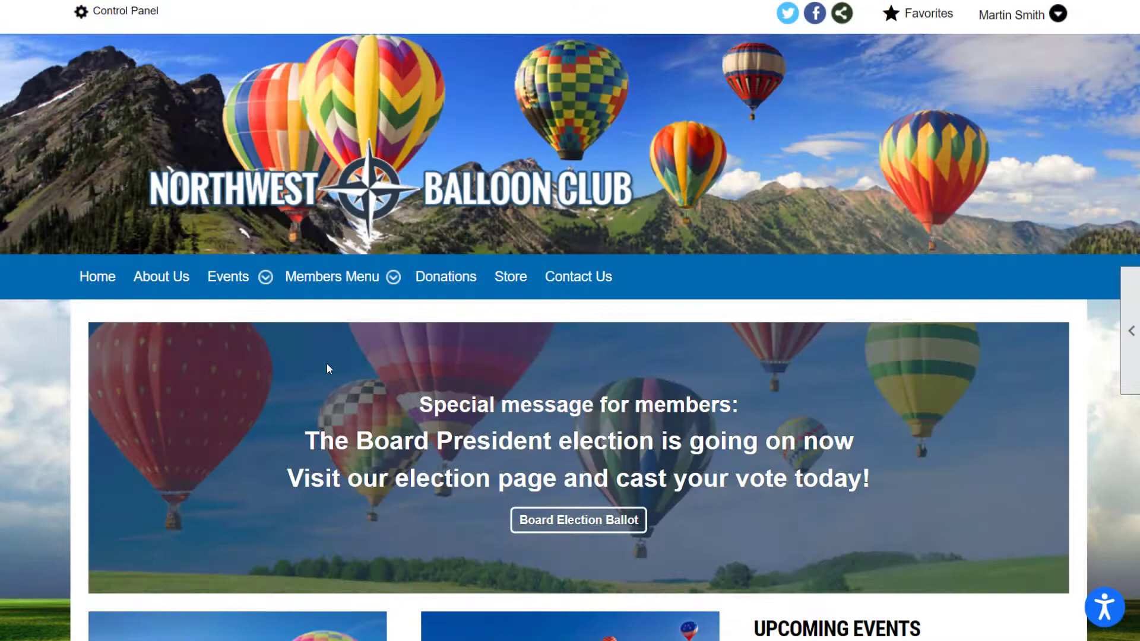
pyautogui.click(265, 279)
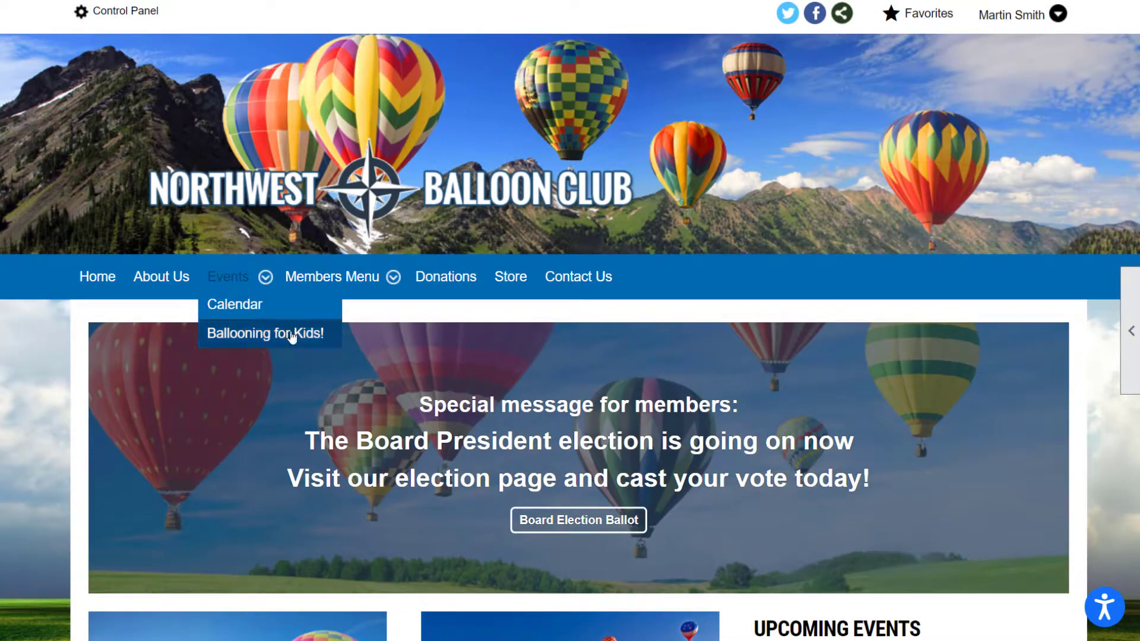
pyautogui.click(294, 335)
pyautogui.scroll(-4, 570, 320)
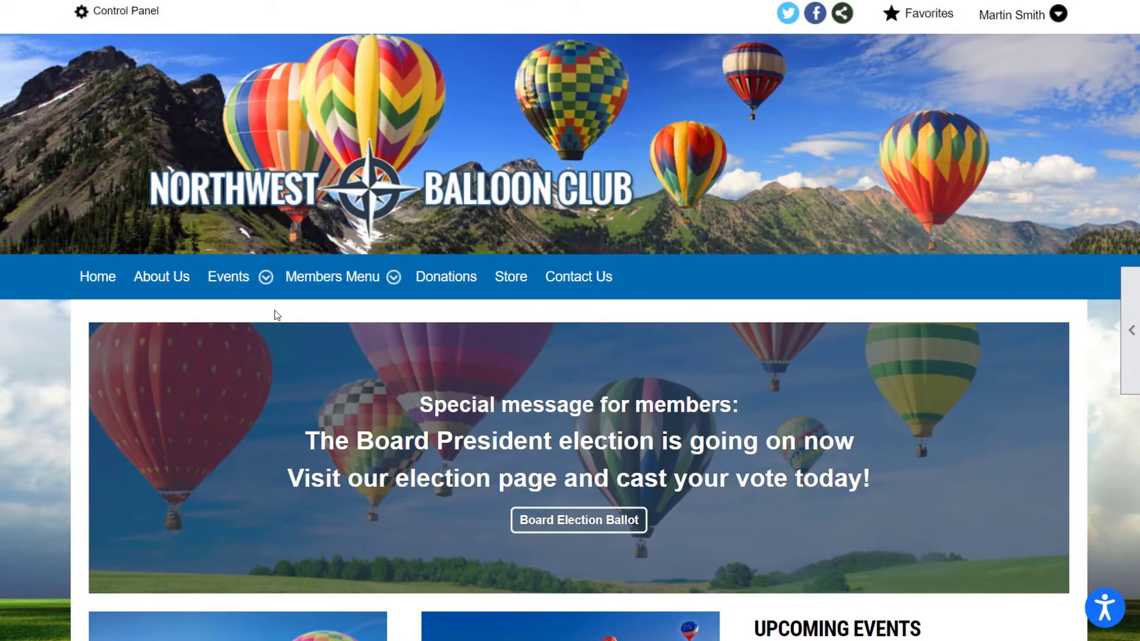
pyautogui.moveTo(265, 286)
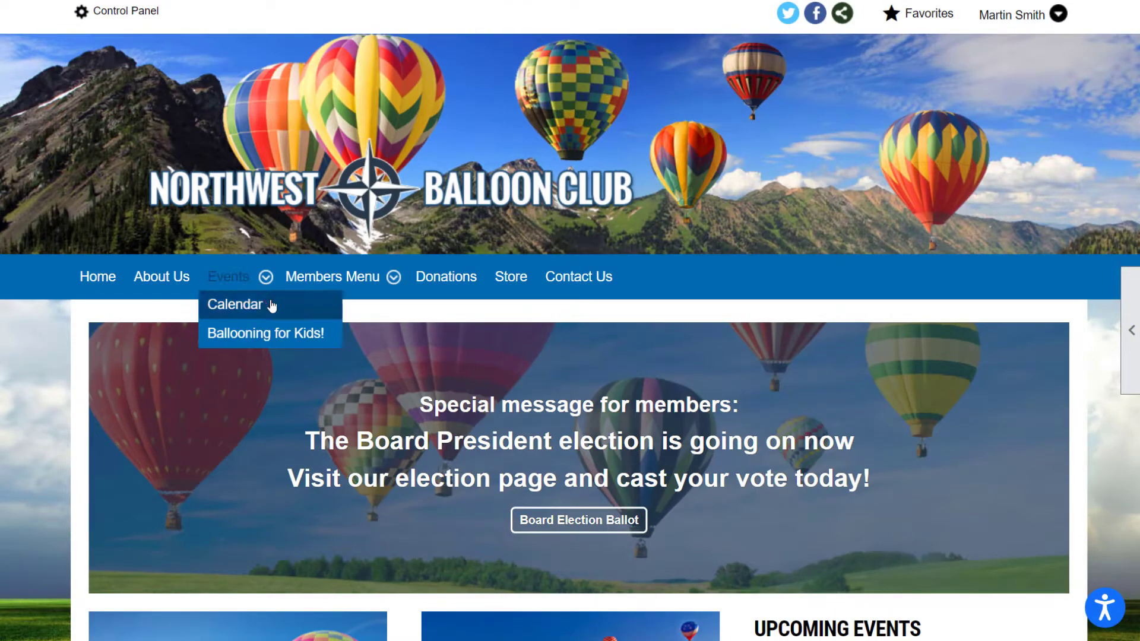
pyautogui.click(277, 308)
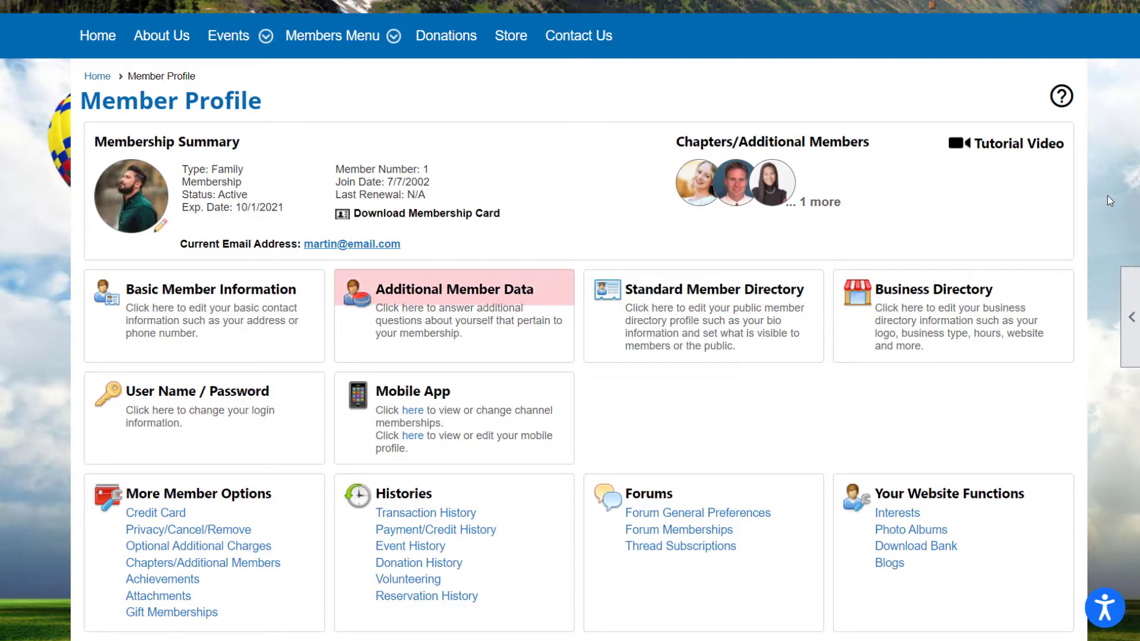
pyautogui.scroll(3, 1106, 195)
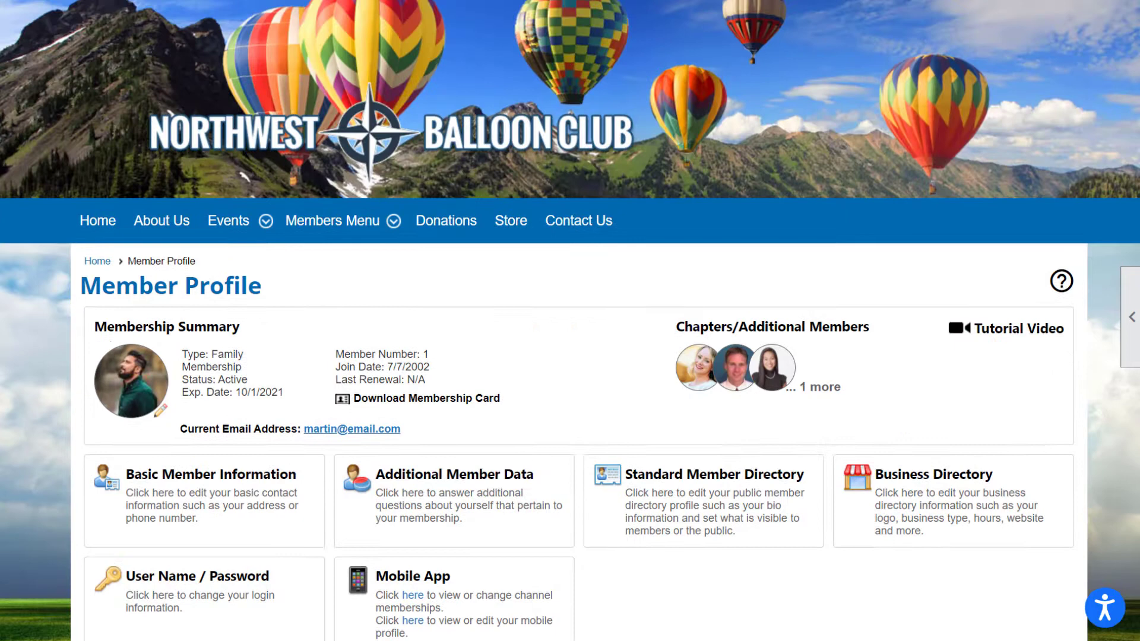
pyautogui.scroll(1, 1106, 194)
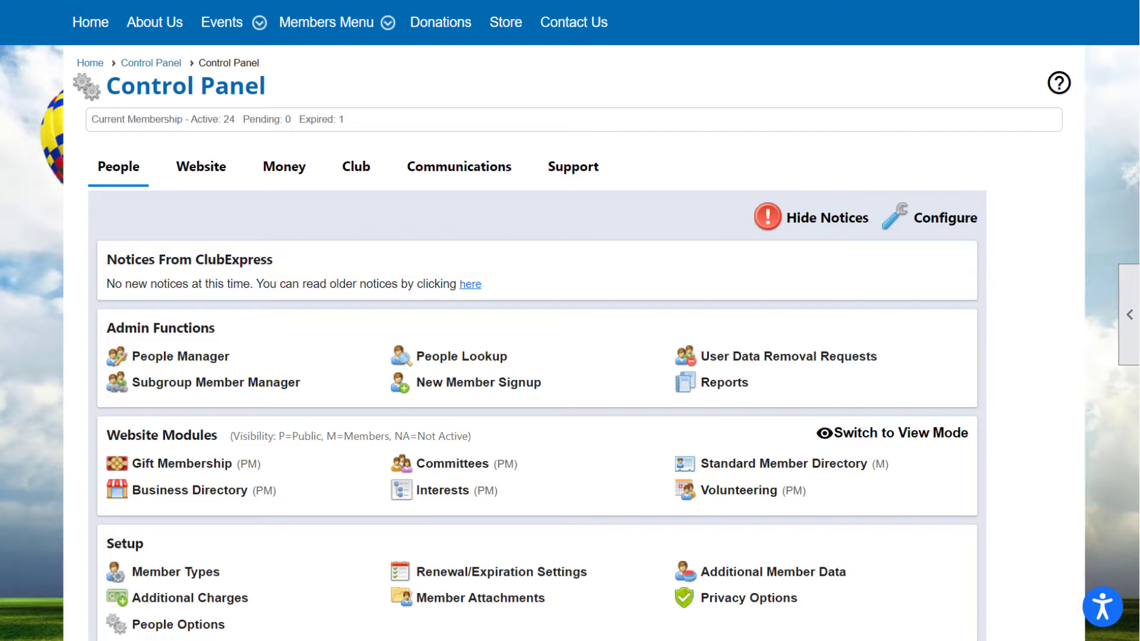
# - Switch the Control Panel to the Communications functions
pyautogui.click(458, 166)
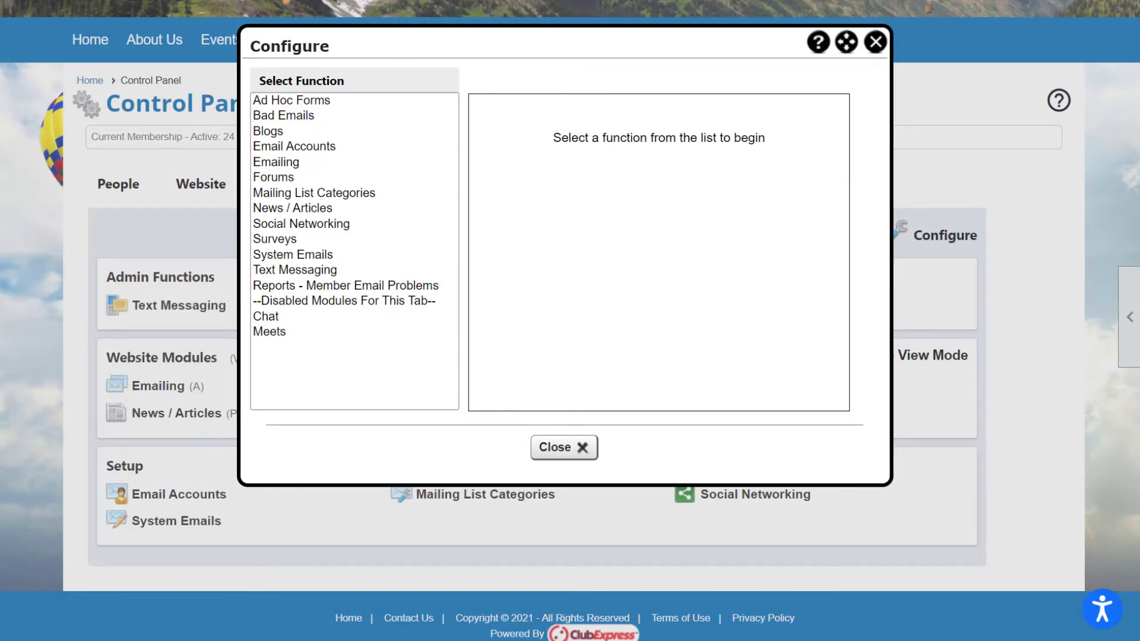
# - Select Forums in the Select Function list and review its Status choices
pyautogui.click(273, 177)
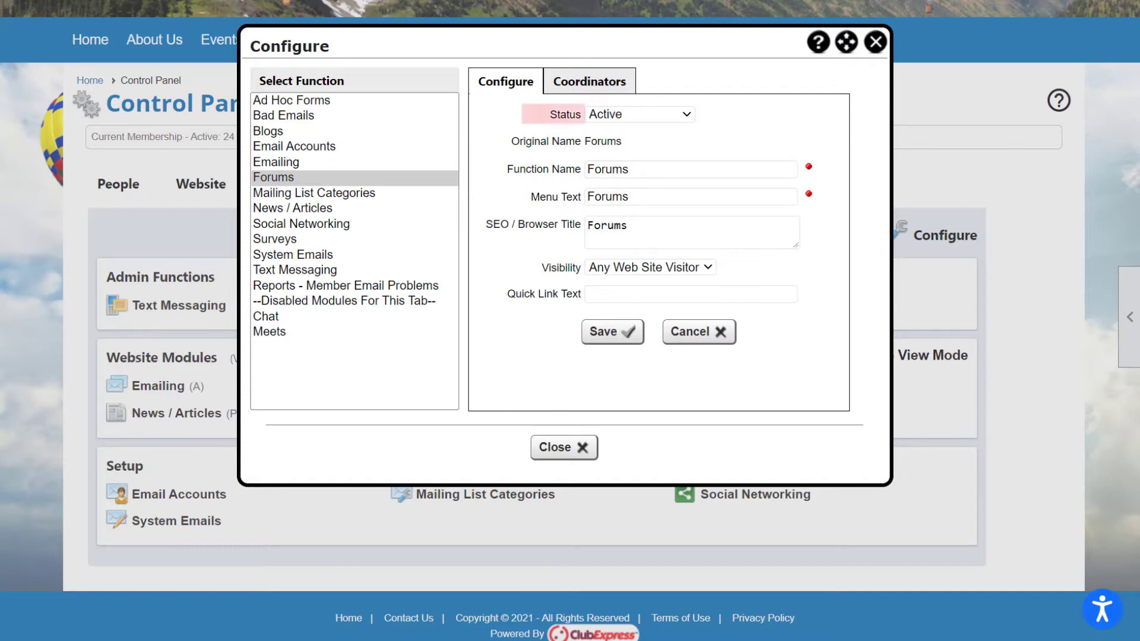
pyautogui.hotkey('alt', 'Down')
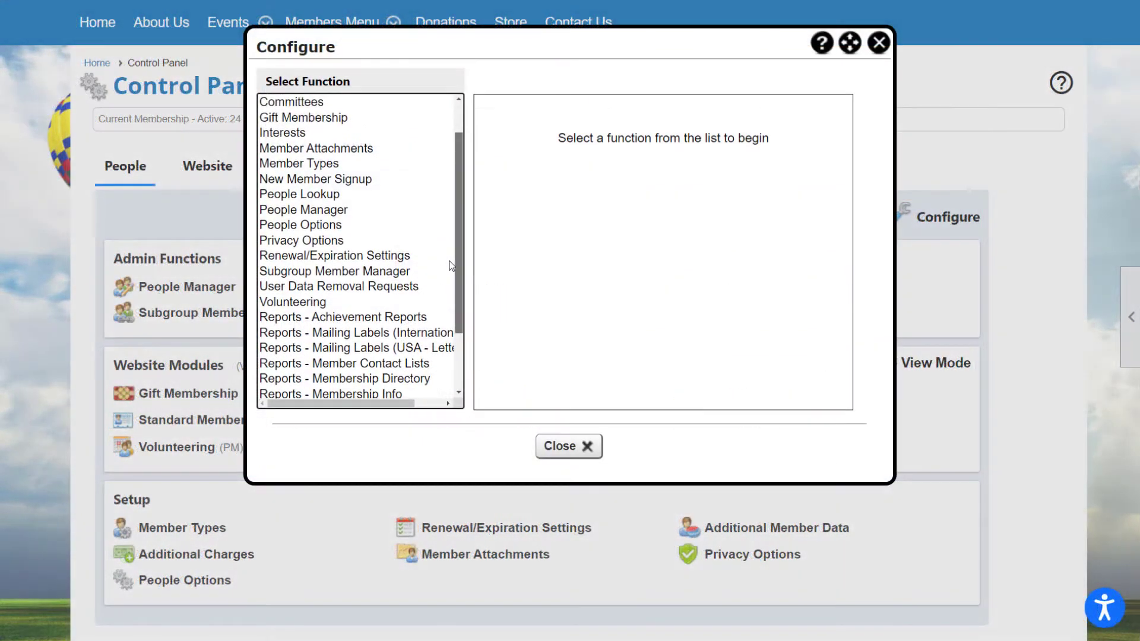
# - Scroll the Select Function list down toward Standard Member Directory
pyautogui.scroll(-2, 460, 332)
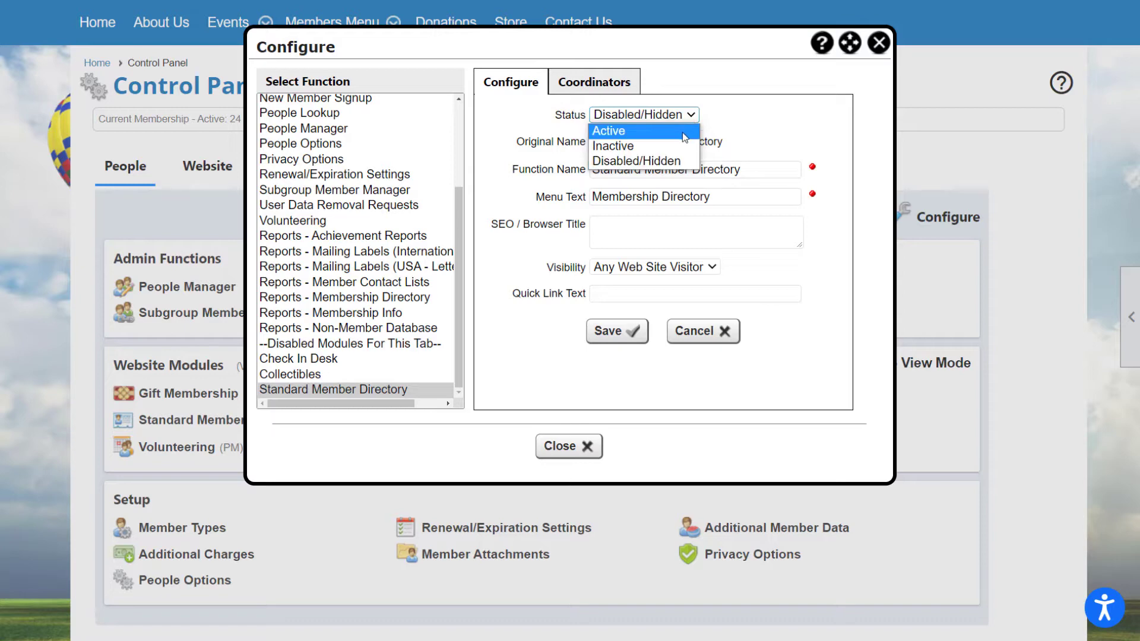
# - Set status Active, menu text 'Member Roster', visibility Members Only and quick link text 'Roster'
pyautogui.click(682, 132)
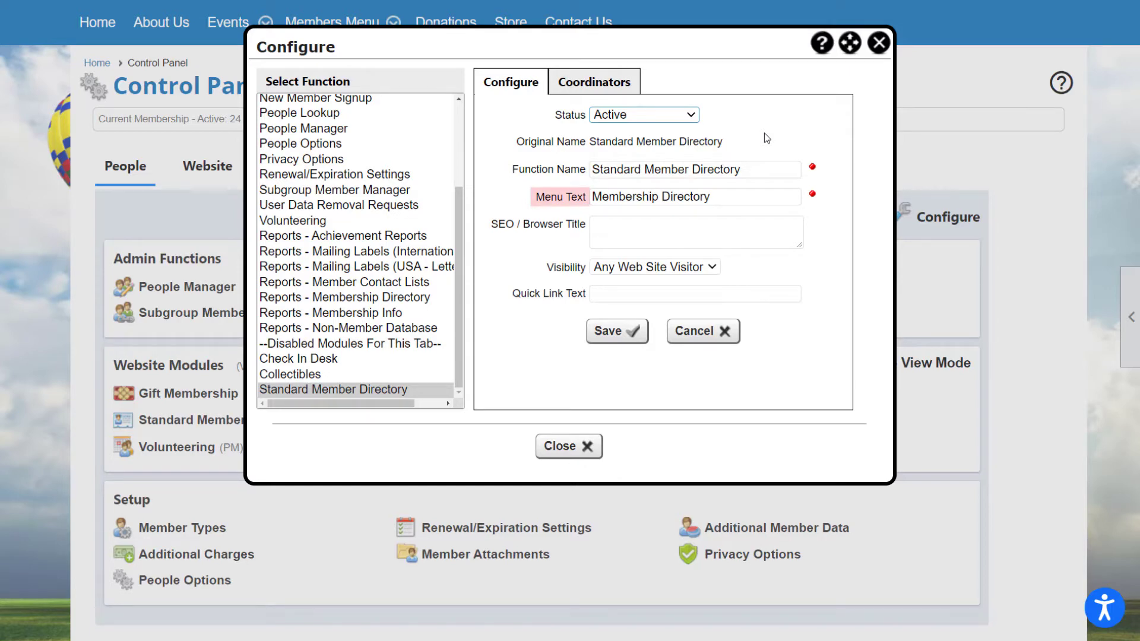
pyautogui.click(734, 197)
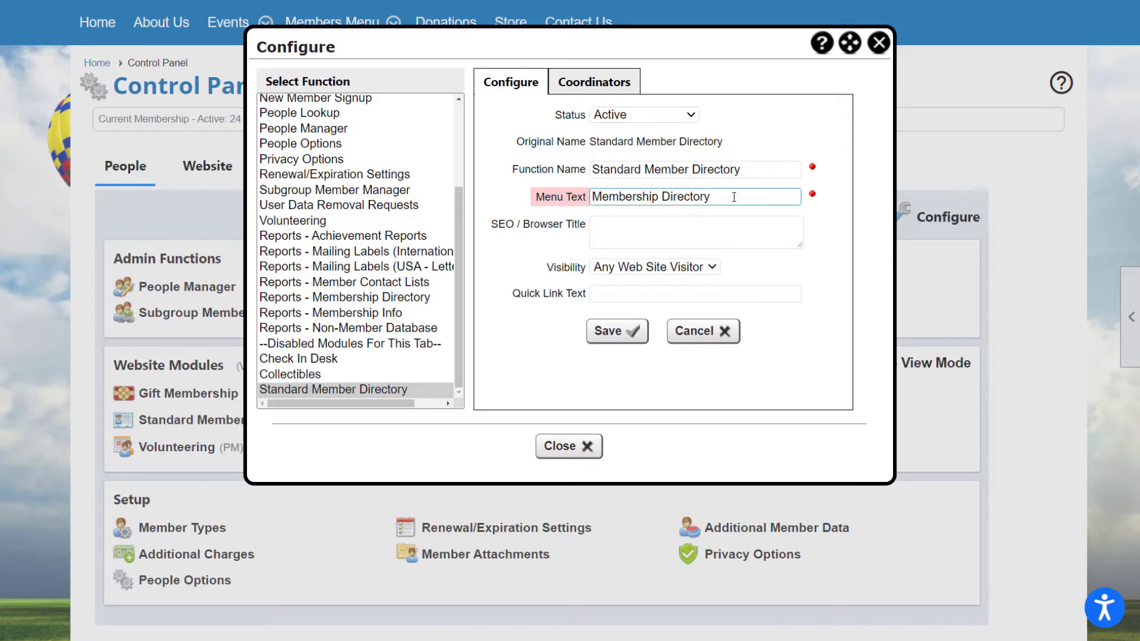
pyautogui.tripleClick(734, 197)
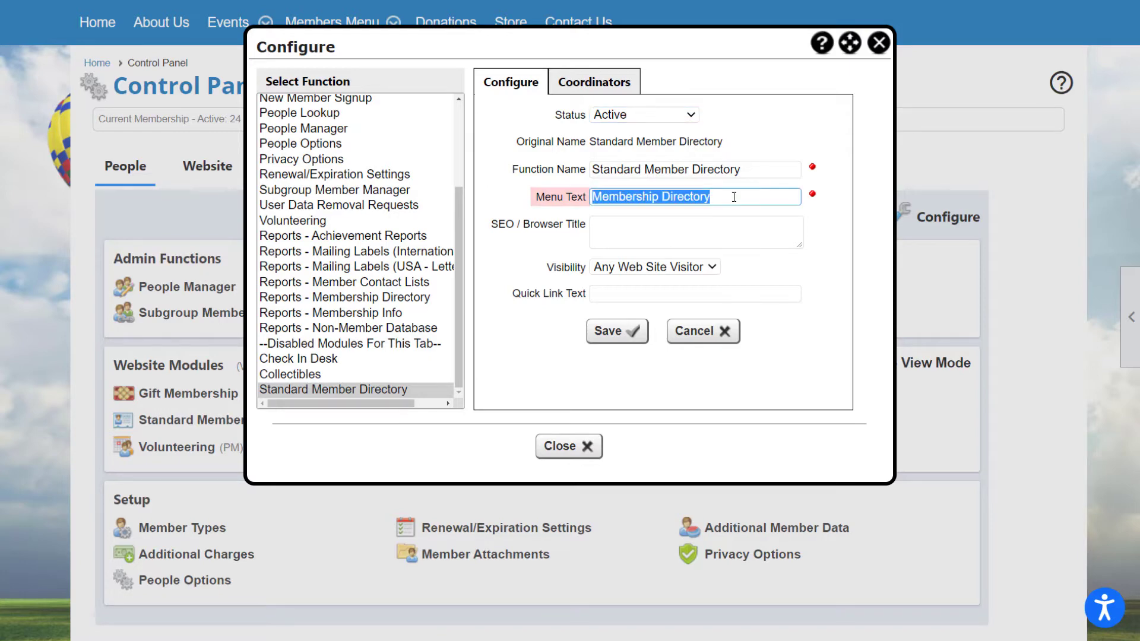
pyautogui.write('Member Roster')
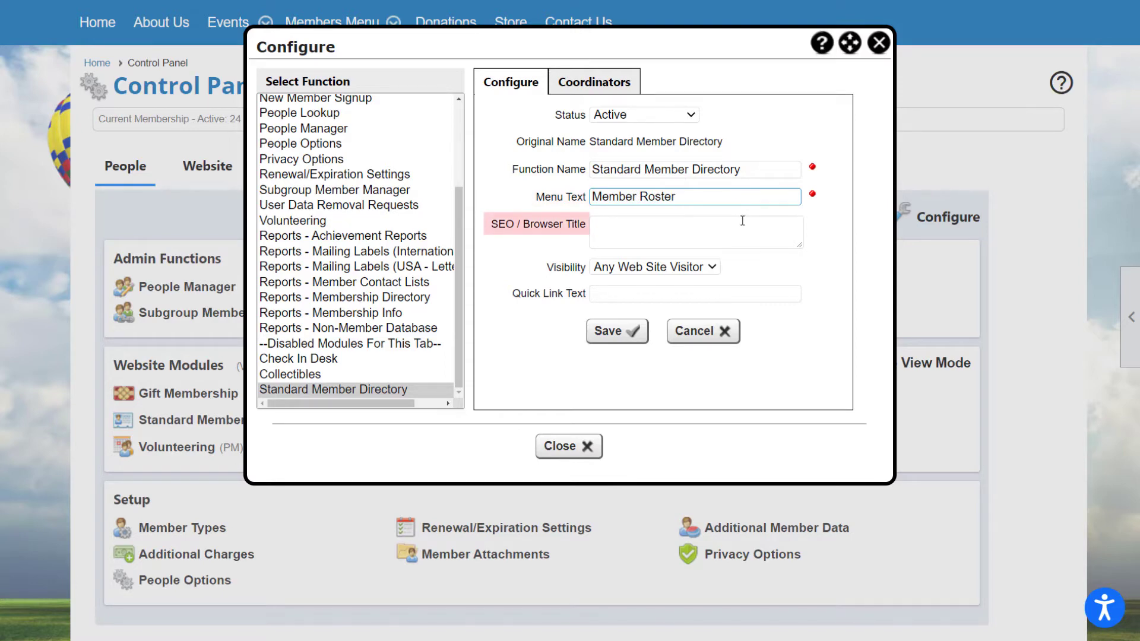
pyautogui.click(715, 271)
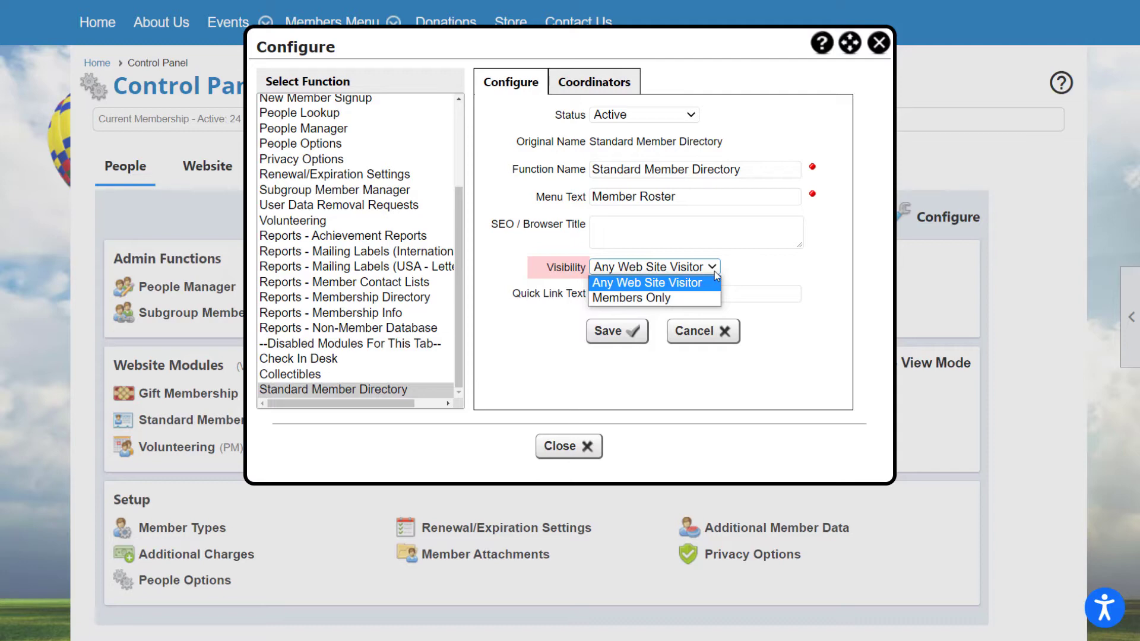
pyautogui.click(713, 302)
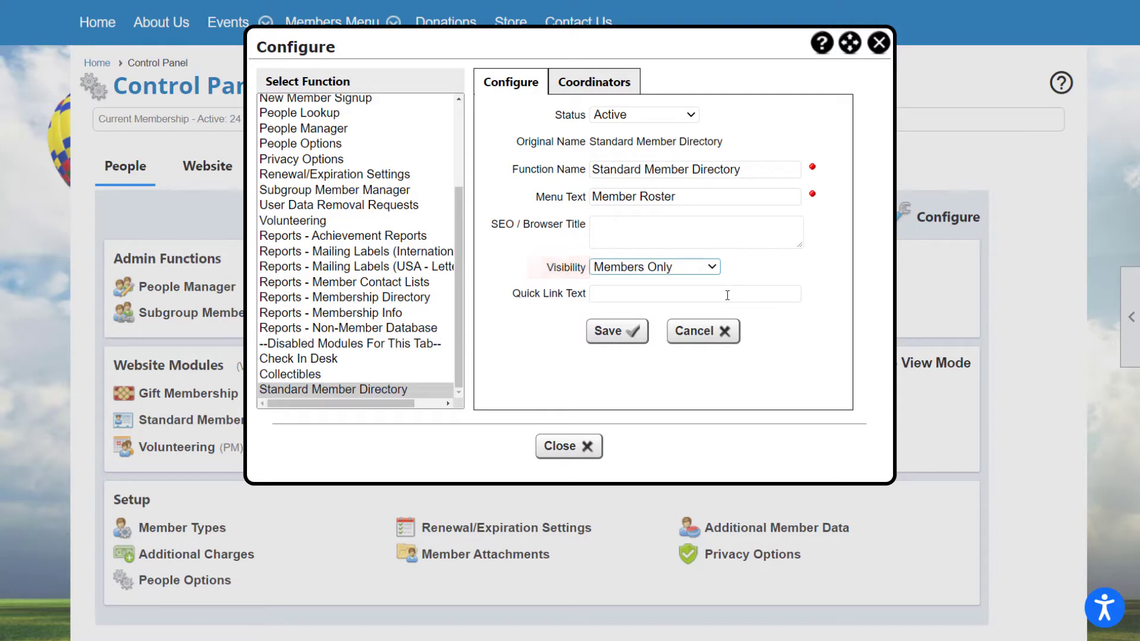
pyautogui.click(727, 295)
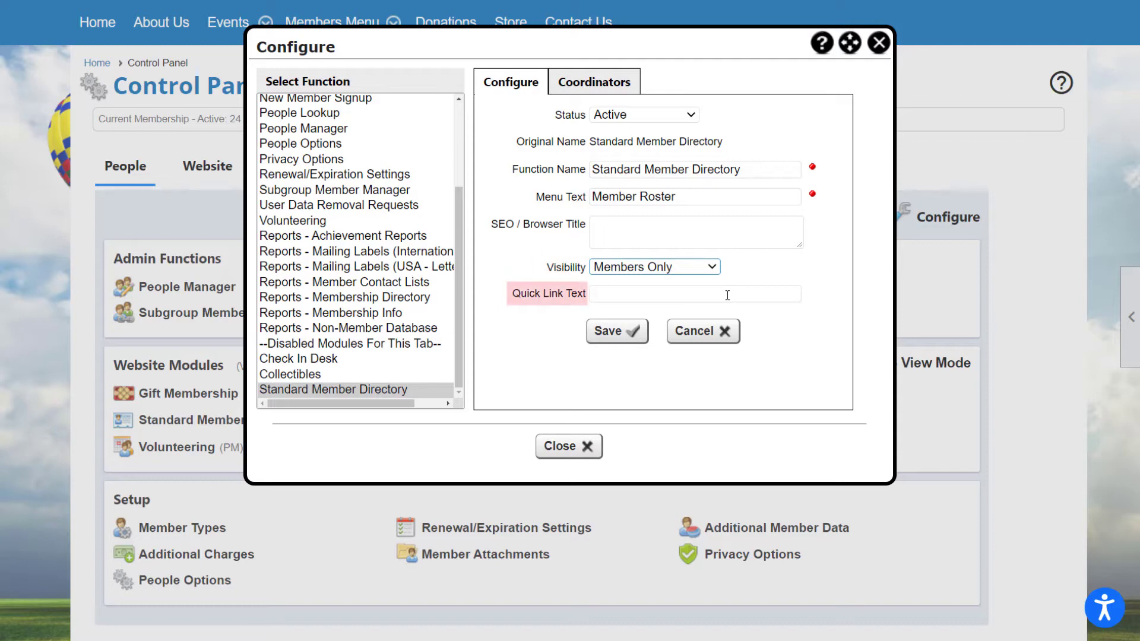
pyautogui.write('Roster')
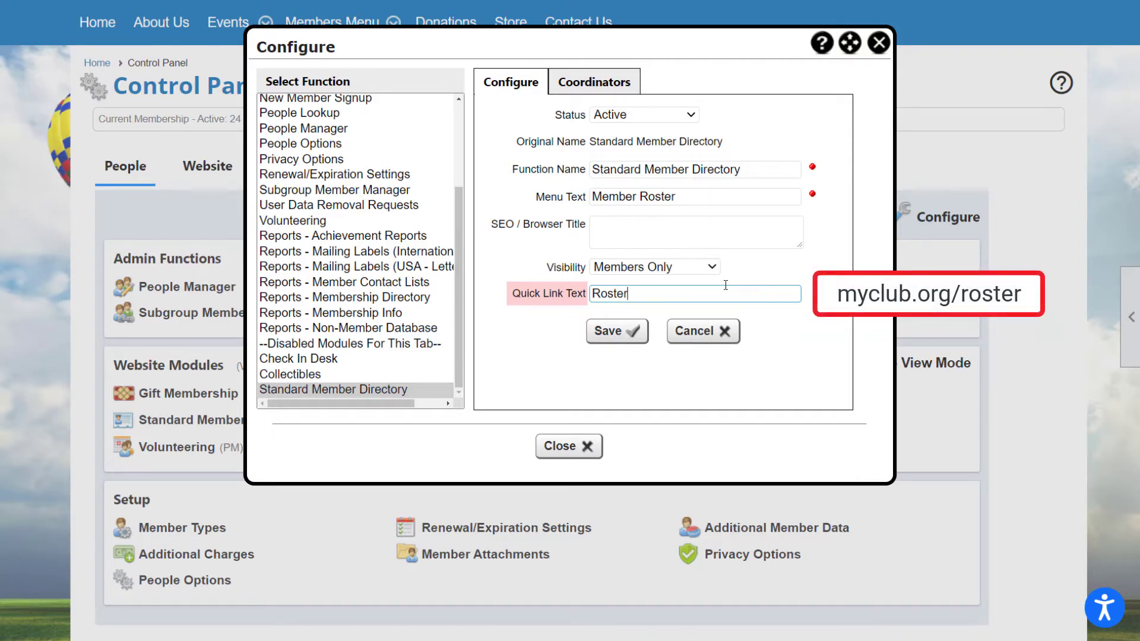
# - Commit the quick link text and view the module's Coordinators tab
pyautogui.click(668, 100)
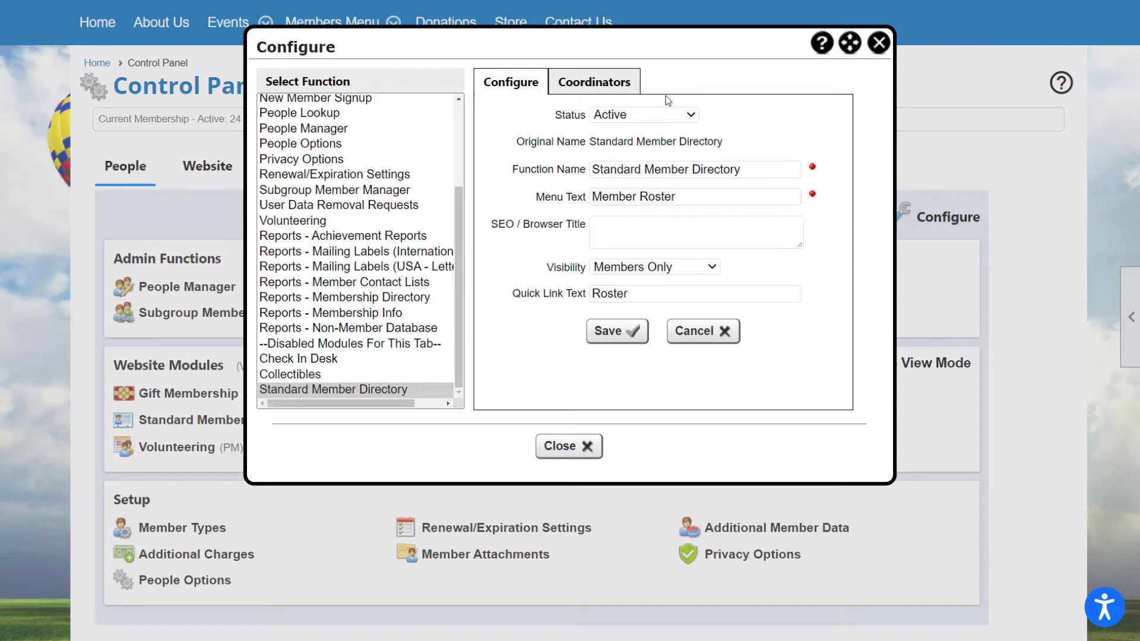
pyautogui.click(629, 83)
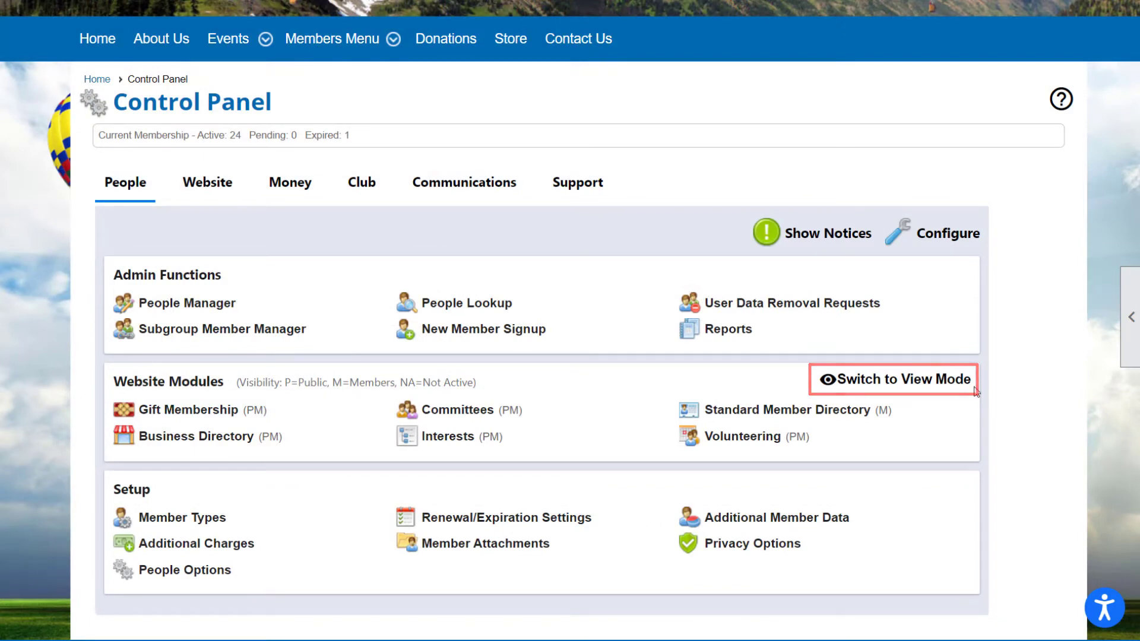
# - Switch to viewing mode, go to the News / Articles page, and slide out its tools panel
pyautogui.click(965, 389)
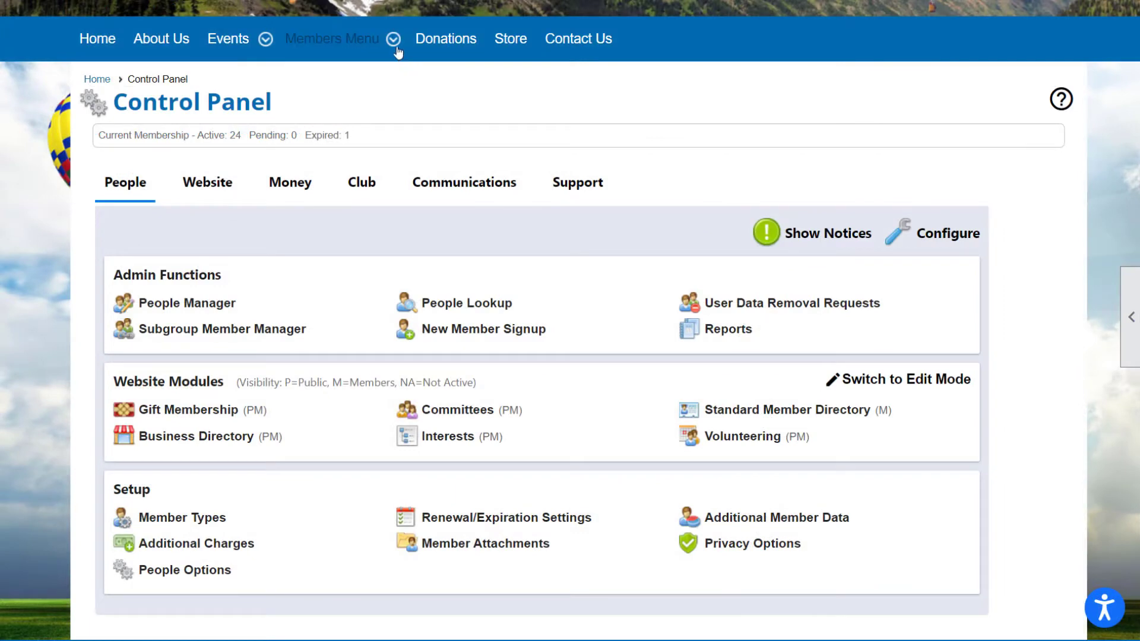
pyautogui.click(394, 42)
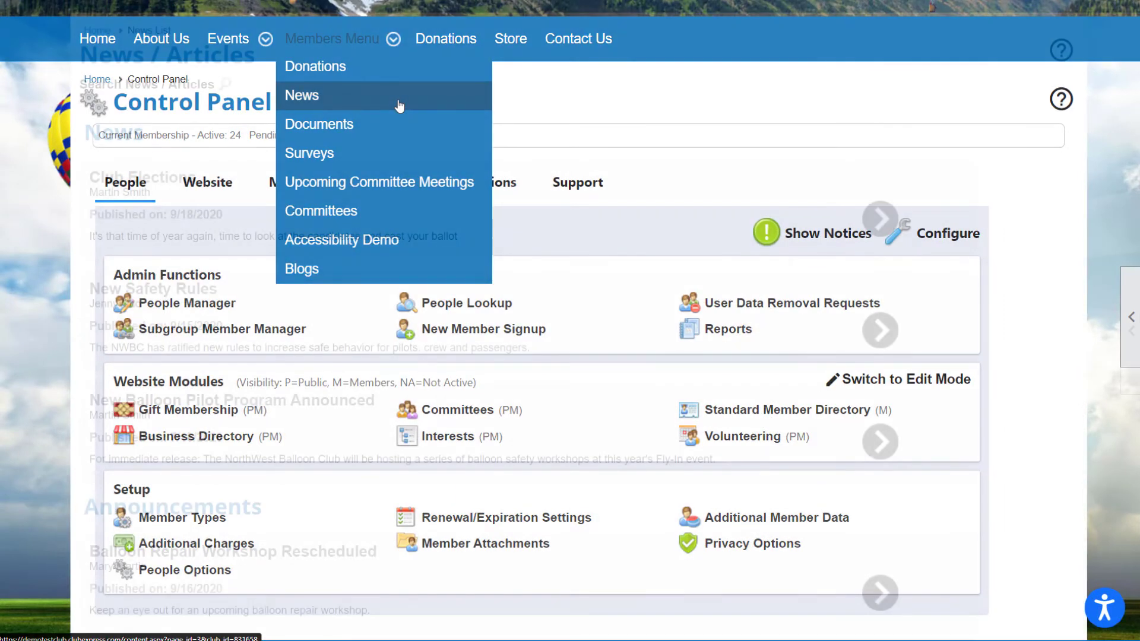
pyautogui.click(399, 105)
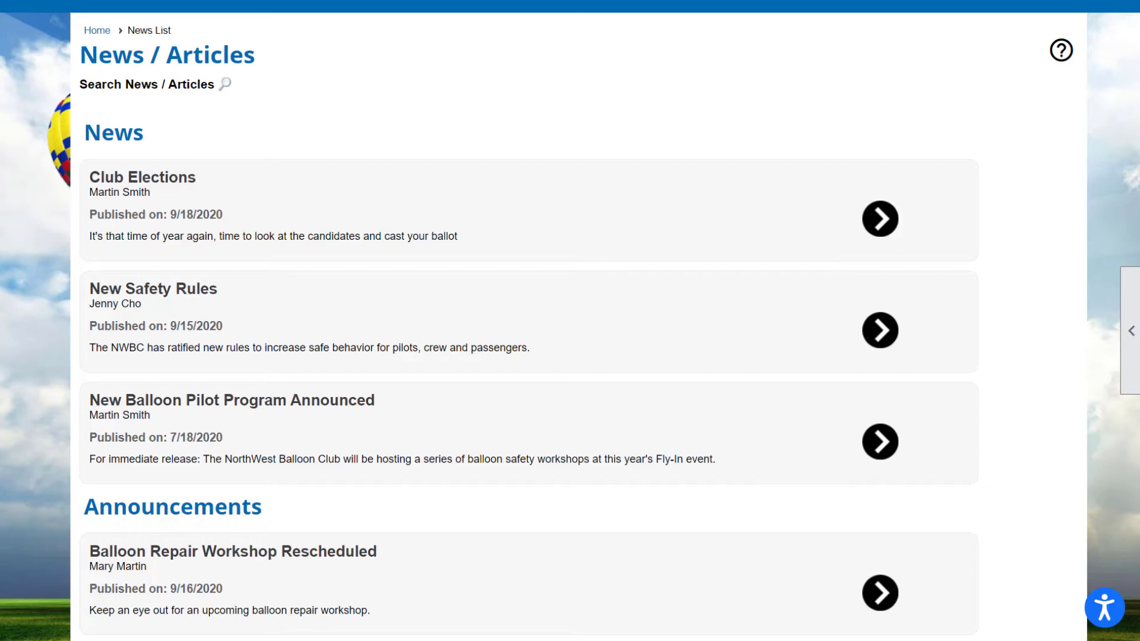
pyautogui.click(1131, 374)
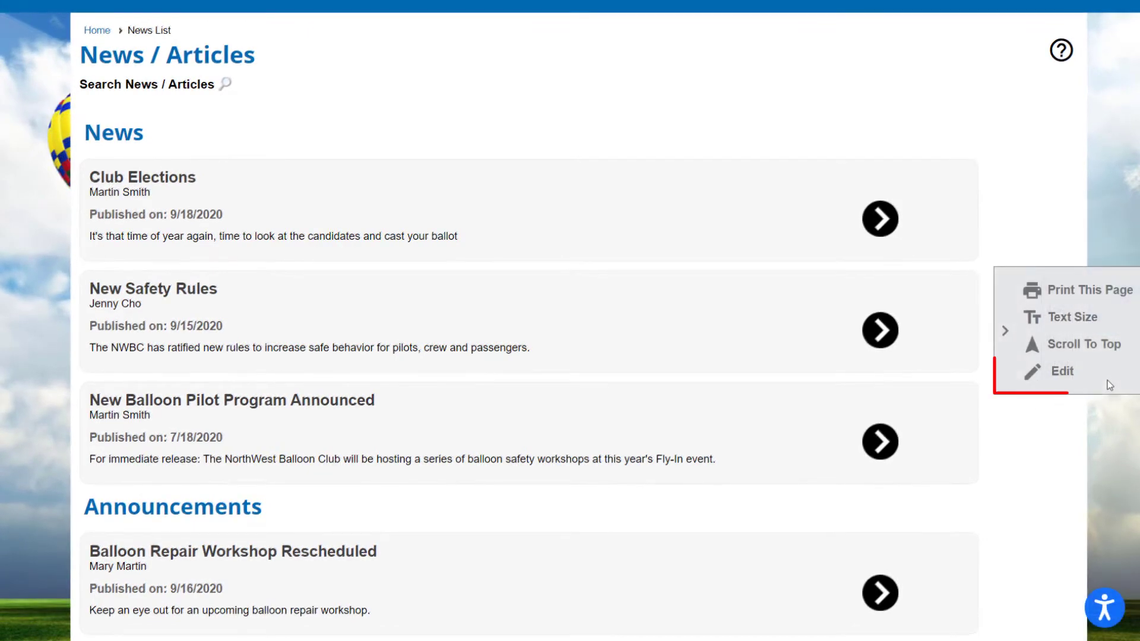
# - Open the News / Articles Manager using Edit in the side tools panel
pyautogui.click(1109, 385)
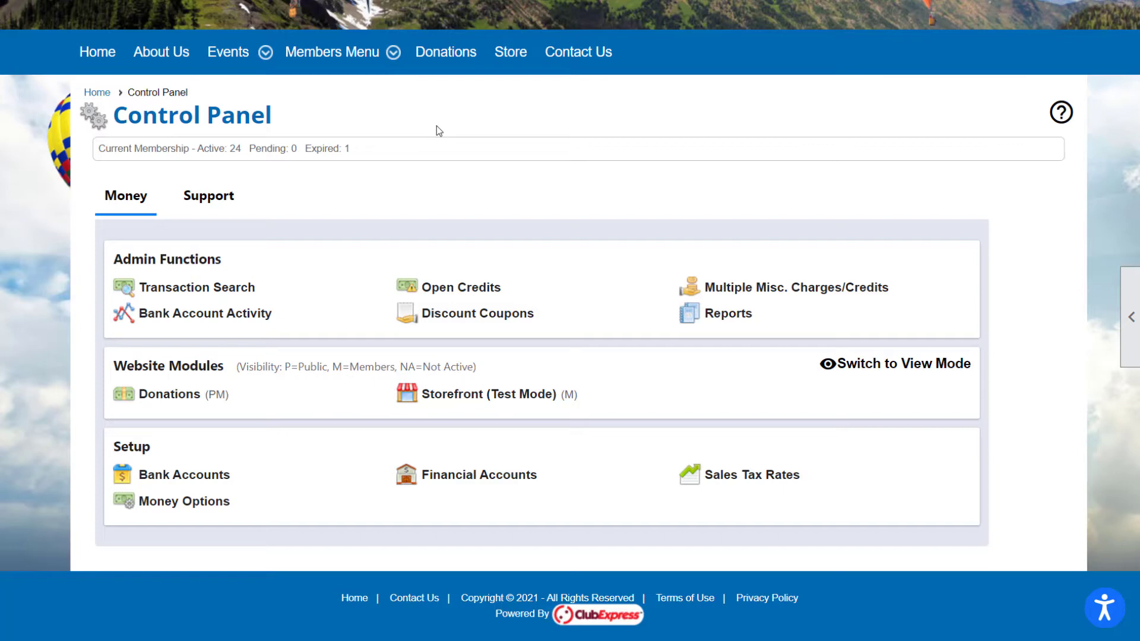
# - Open the public Donations page from the Members menu, showing the Repair Clubhouse Roof fund
pyautogui.moveTo(390, 69)
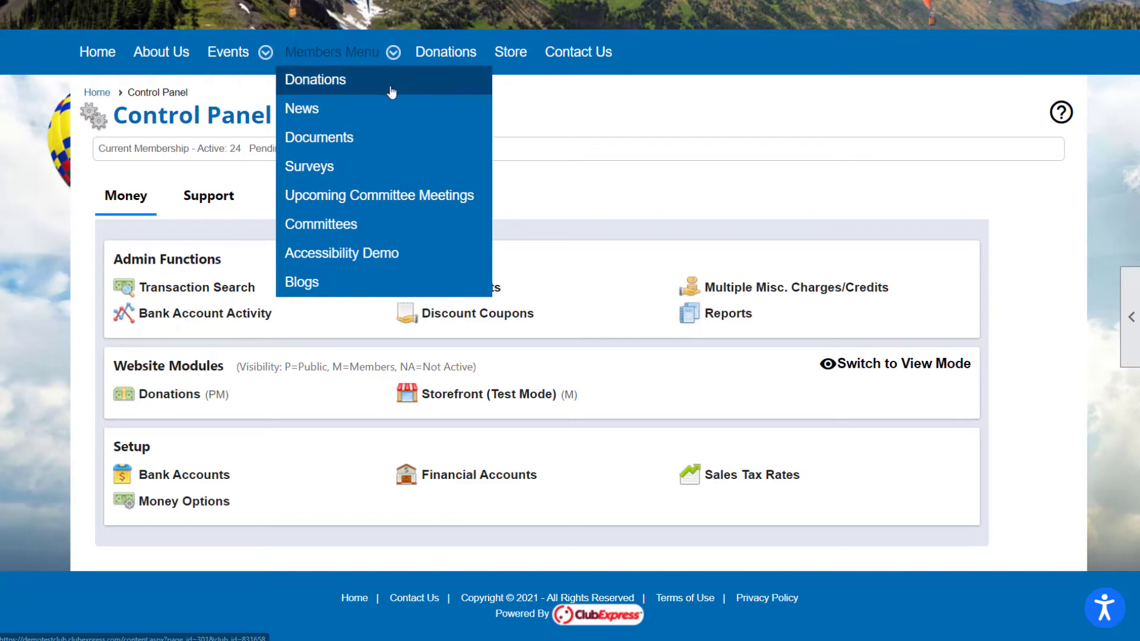
pyautogui.click(390, 91)
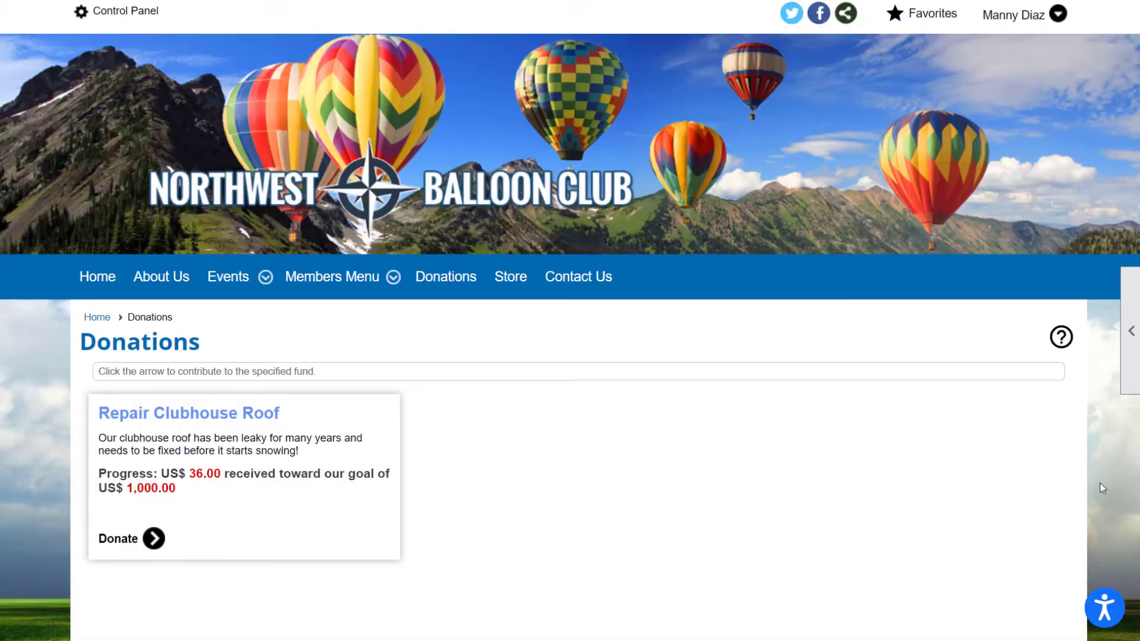
pyautogui.moveTo(1128, 389)
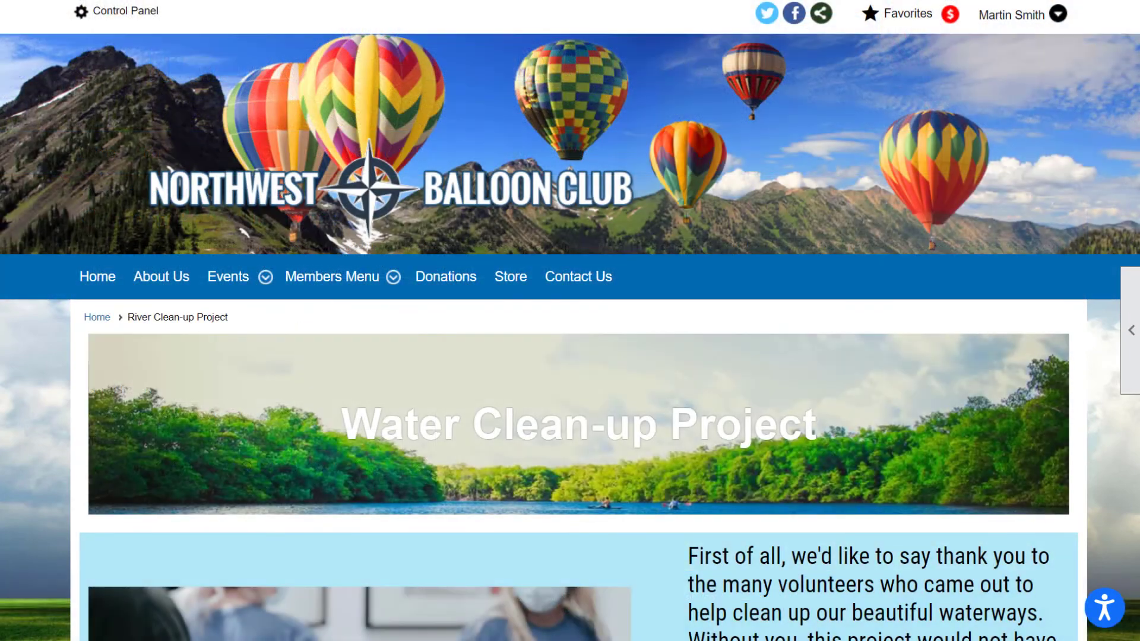
# - Scroll down through the River Clean-up Project custom page
pyautogui.scroll(-5, 569, 321)
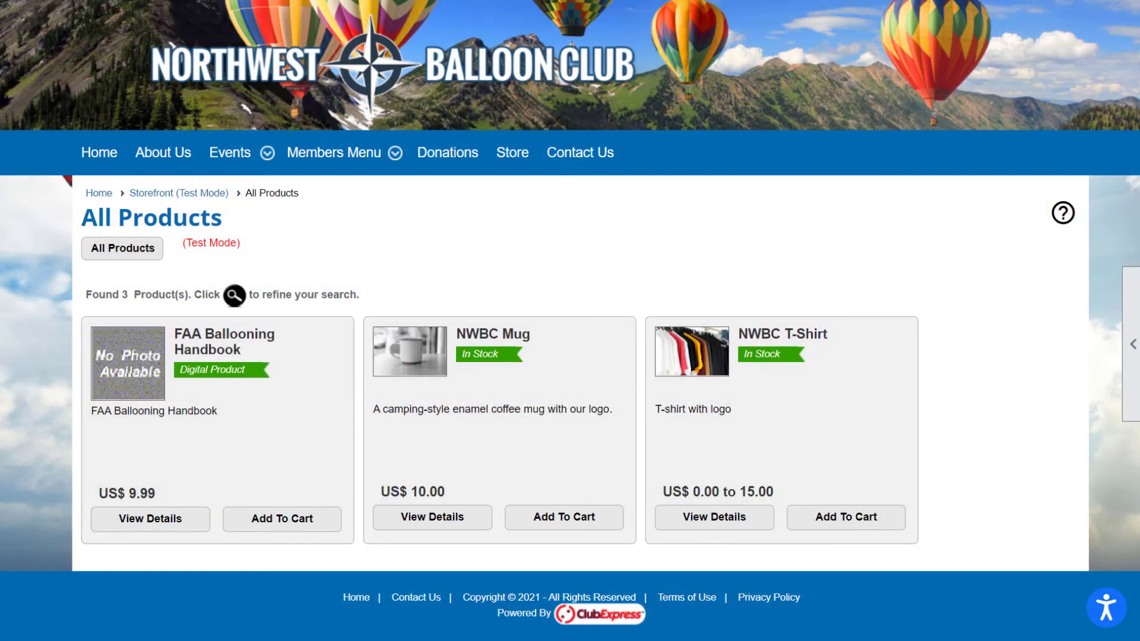
# - Reveal the storefront's page tools and choose Edit to reach Product Manager
pyautogui.click(1130, 344)
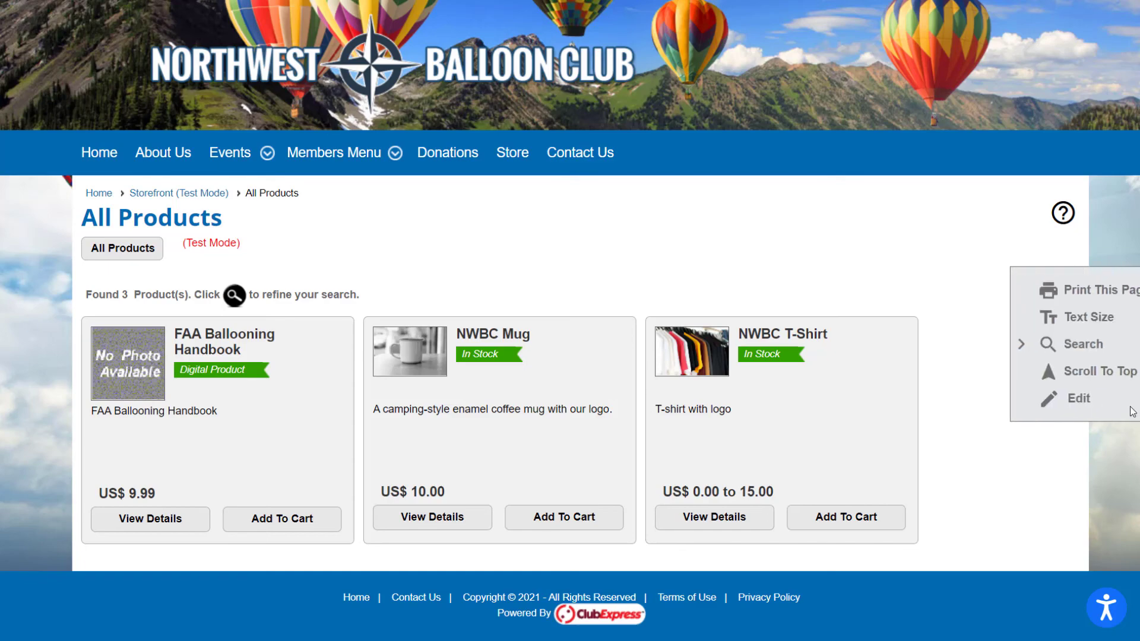
pyautogui.click(1113, 403)
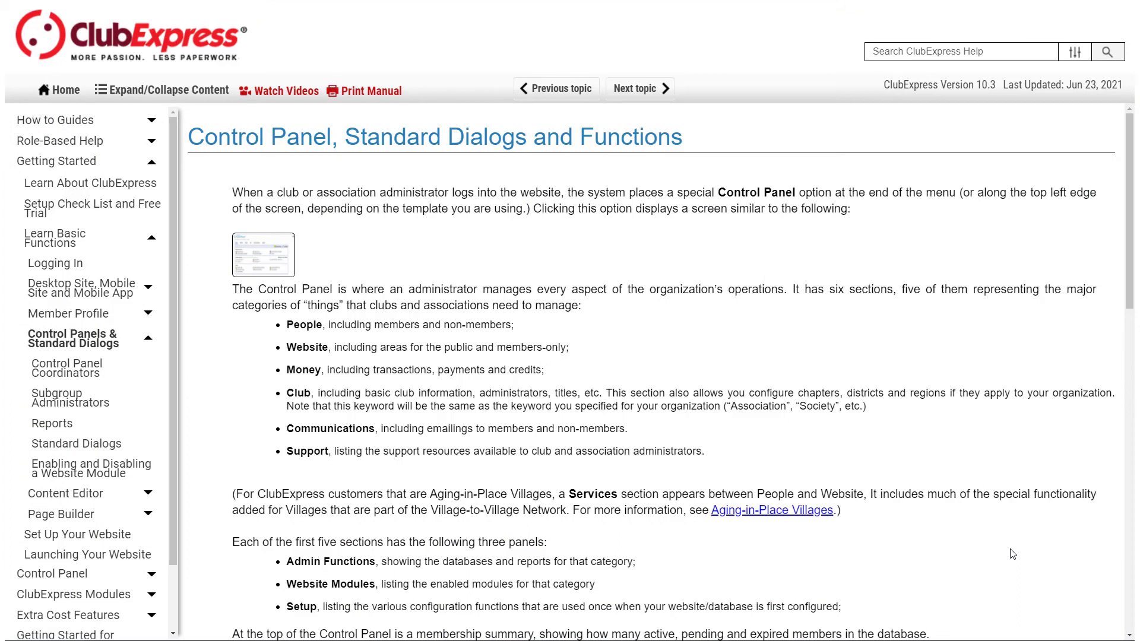
# - Search ClubExpress Help for 'how to create an event'
pyautogui.write('how to create an ev')
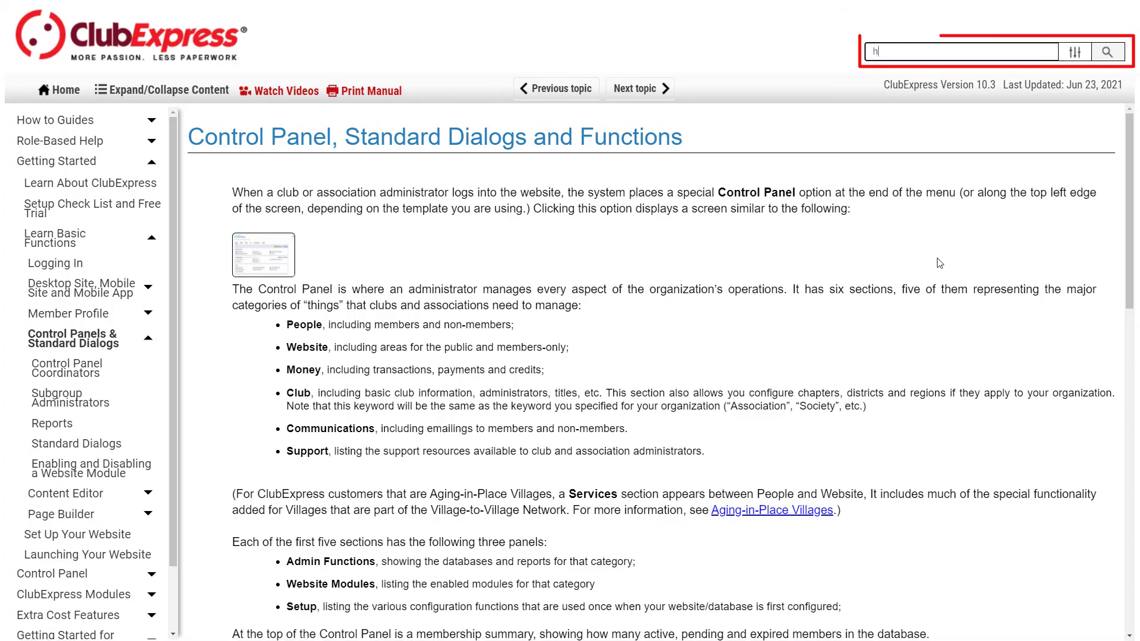
pyautogui.write('ent')
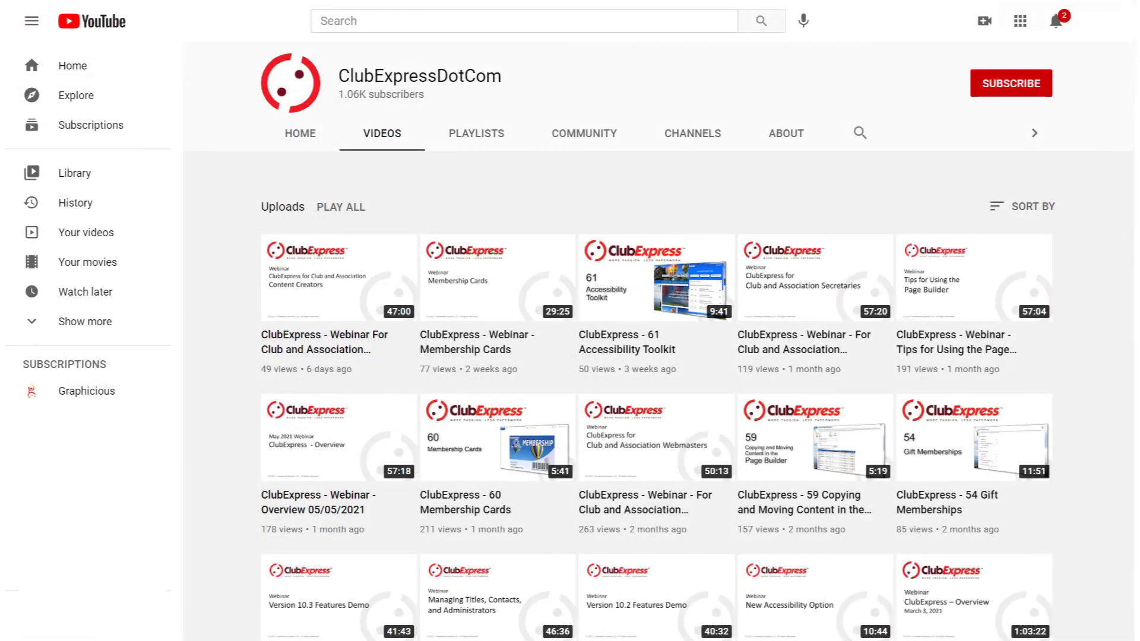
# - Subscribe to ClubExpressDotCom on its Videos tab and set notifications to All
pyautogui.scroll(-4, 658, 342)
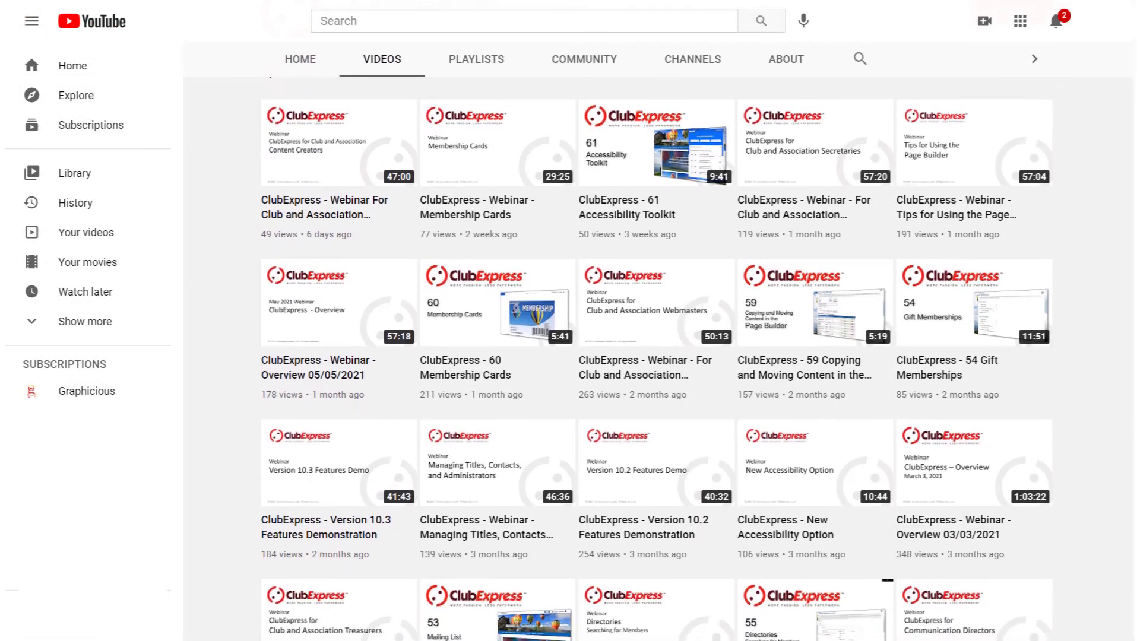
pyautogui.scroll(-3, 657, 341)
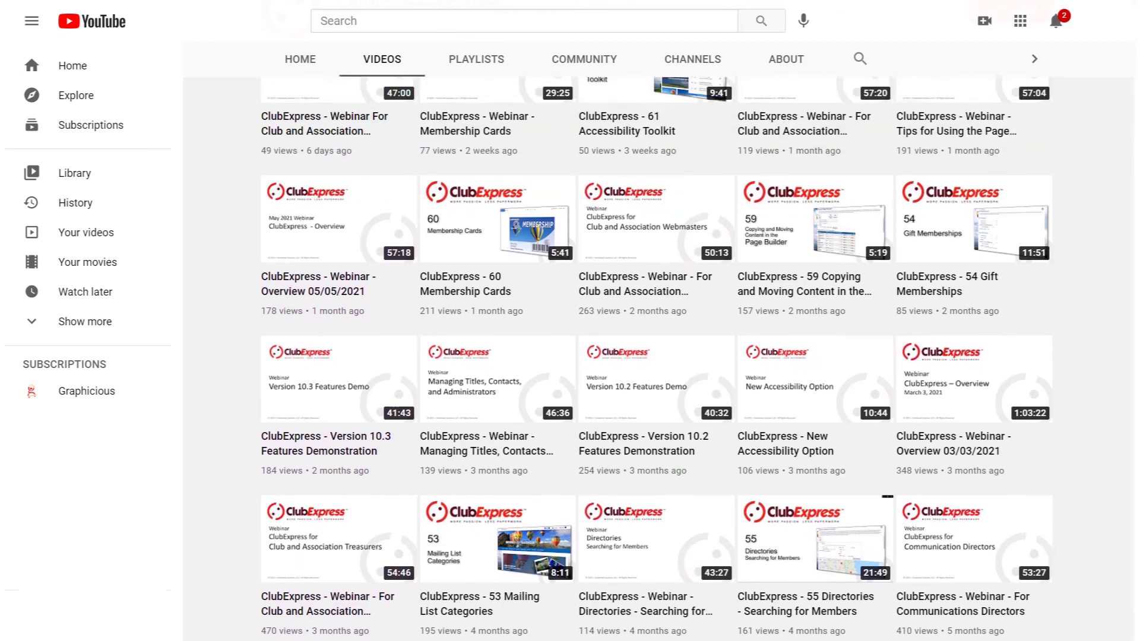
pyautogui.scroll(4, 1128, 89)
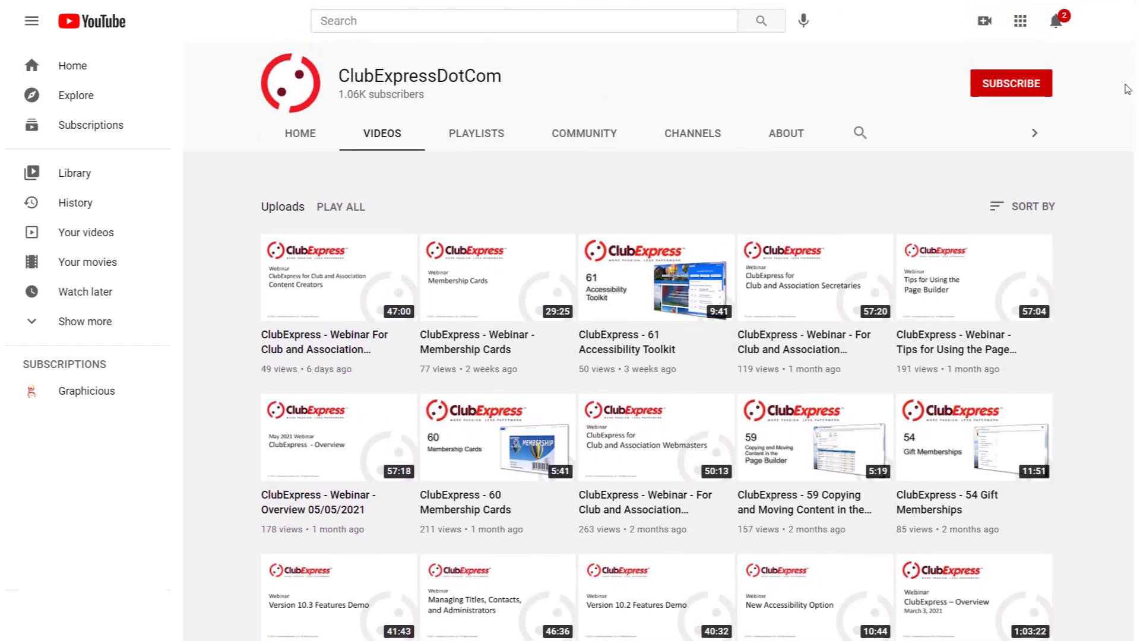
pyautogui.click(1009, 98)
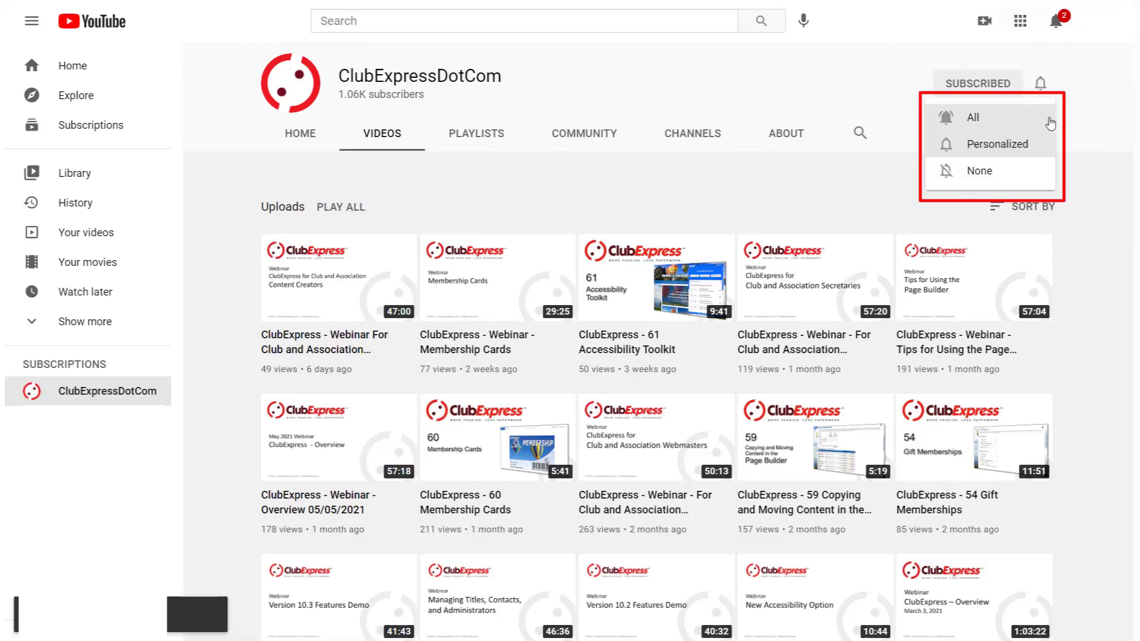
pyautogui.click(1049, 122)
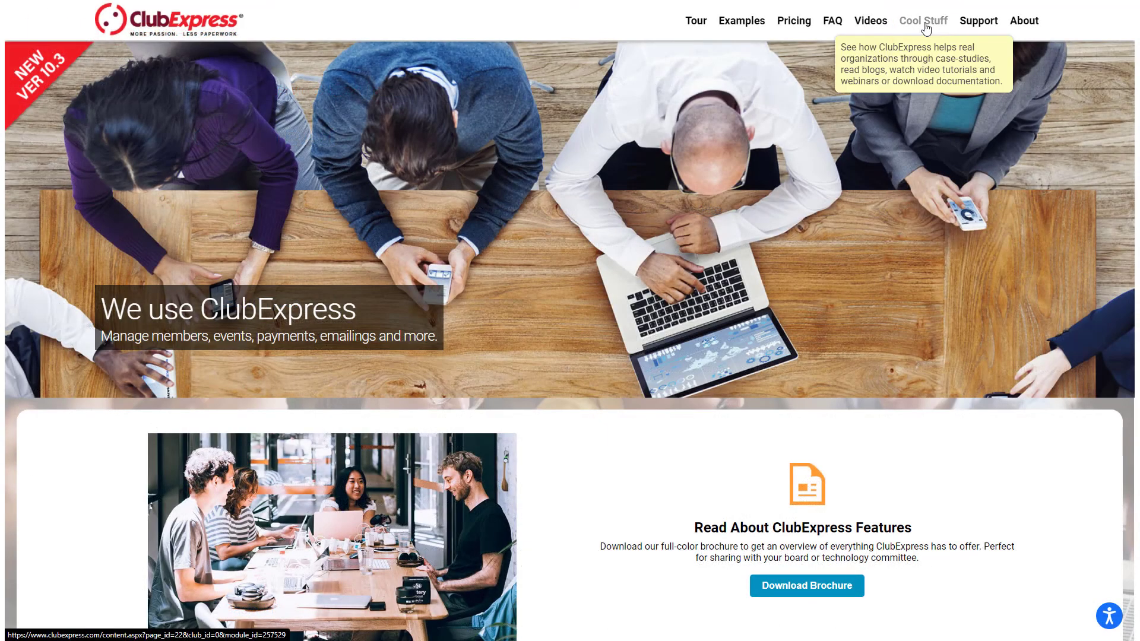
# - Go to Cool Stuff from the ClubExpress website's top navigation bar
pyautogui.click(925, 23)
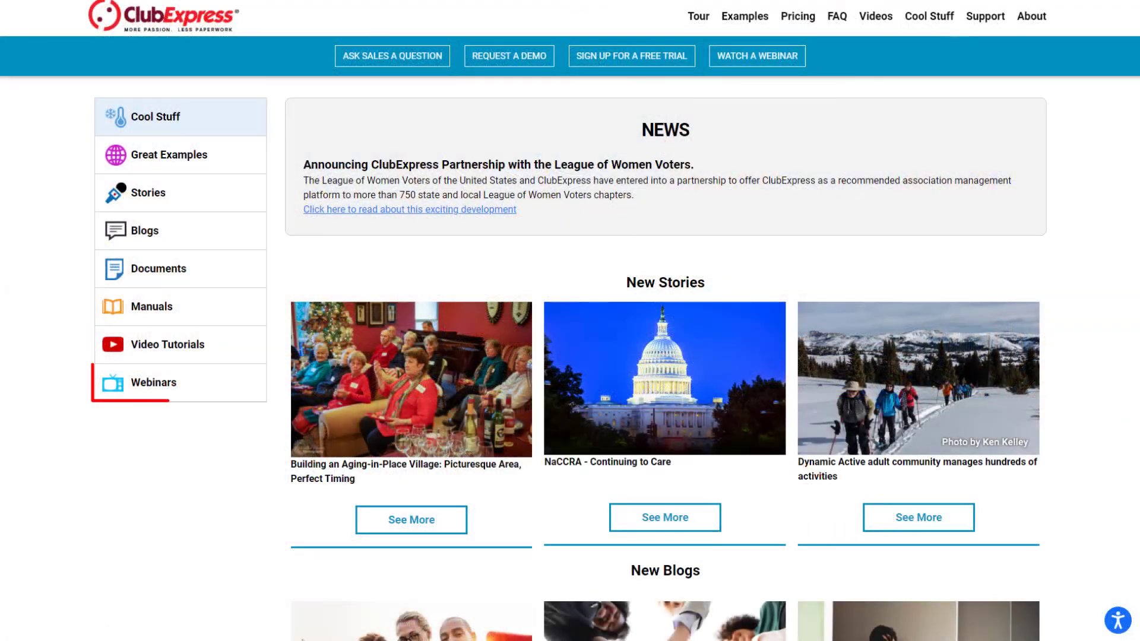